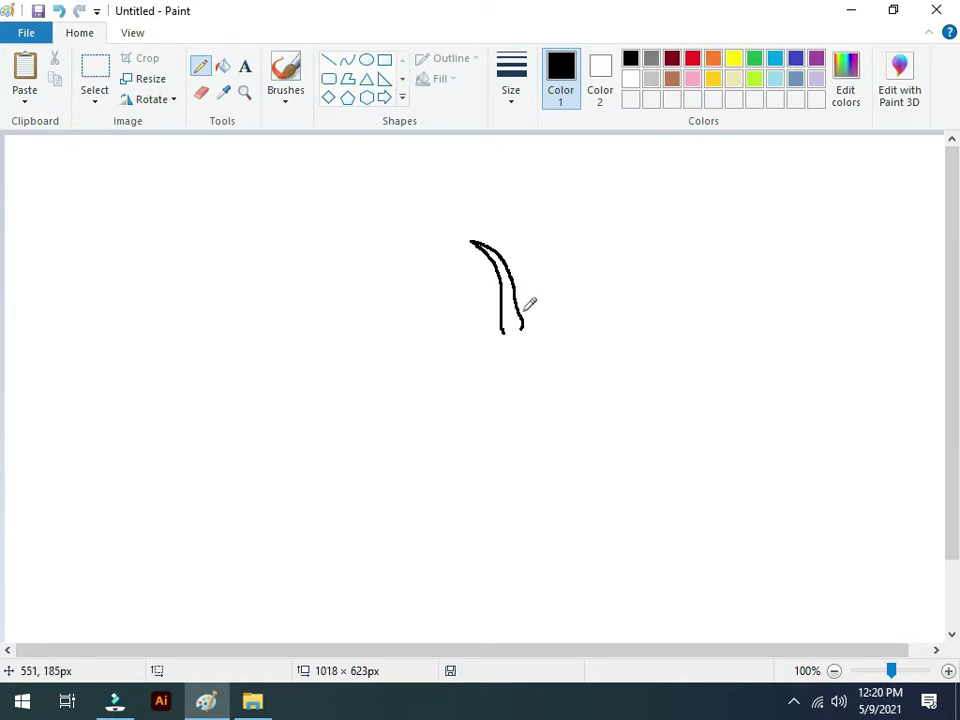
Draw the horned animal's head, second horn, back, chest and front leg freehand with the black Pencil
left_click_drag(523, 322, 552, 328)
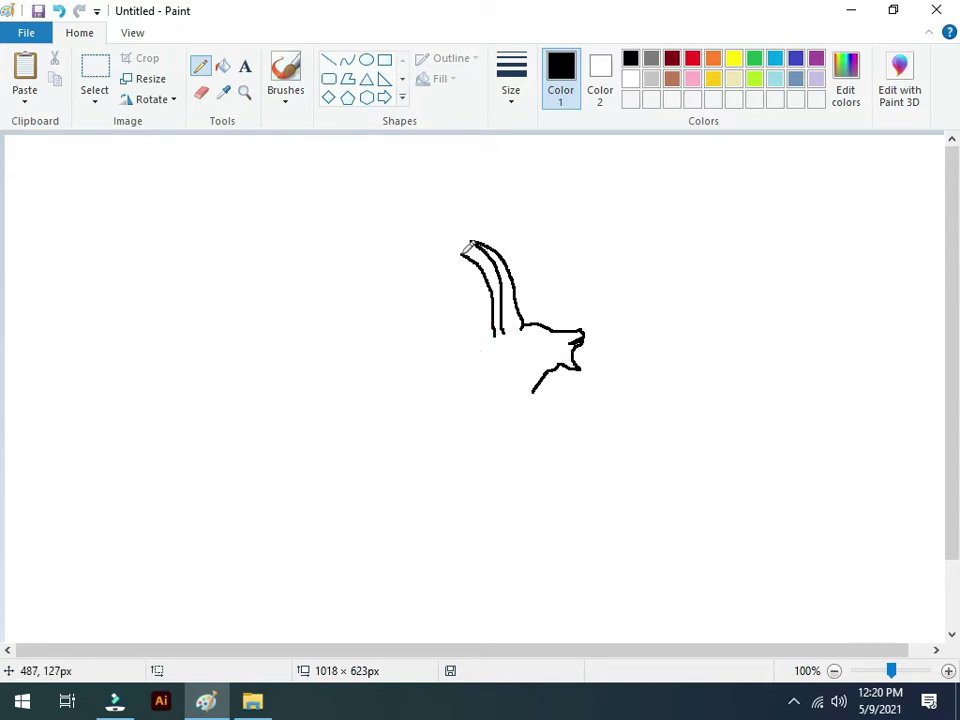
mouse_move(508, 272)
left_mouse_down()
mouse_move(507, 322)
mouse_move(485, 364)
left_mouse_up()
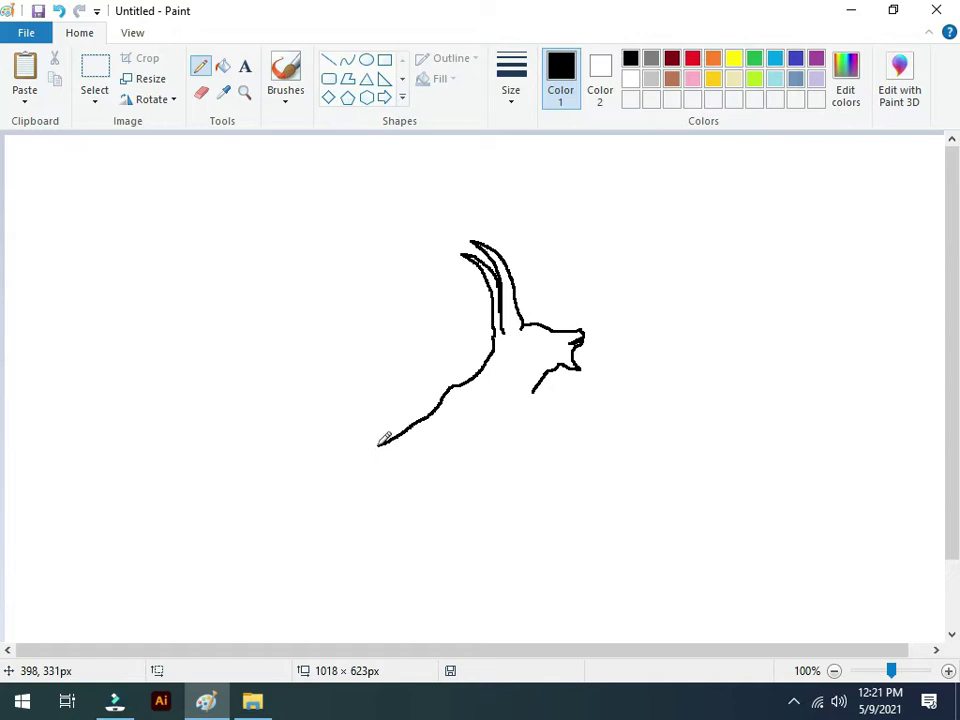
left_click_drag(531, 393, 517, 434)
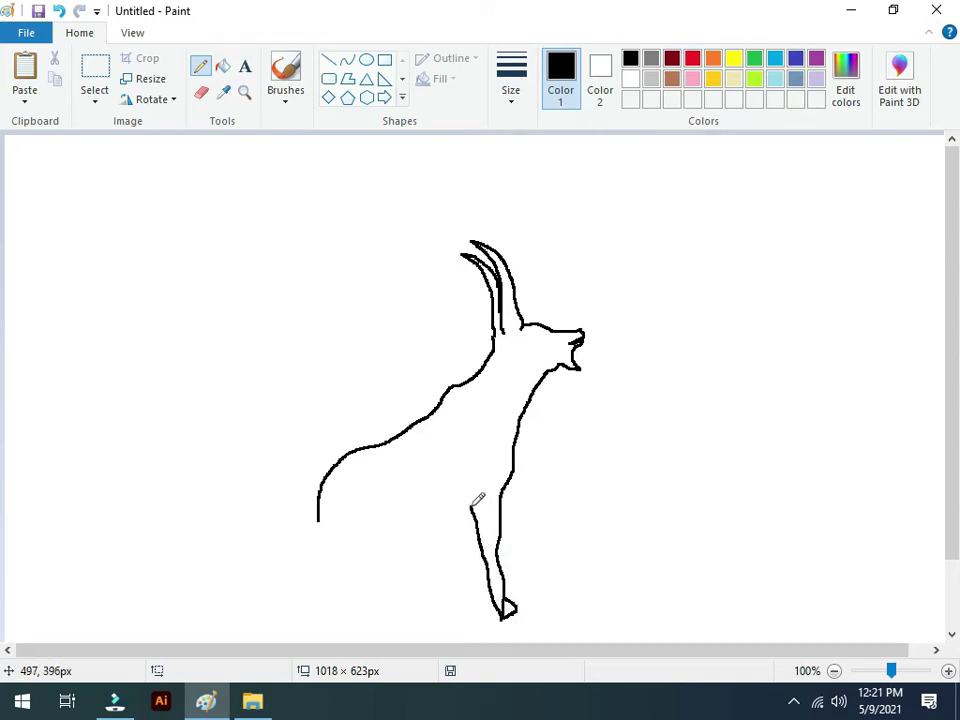
left_click_drag(474, 510, 414, 533)
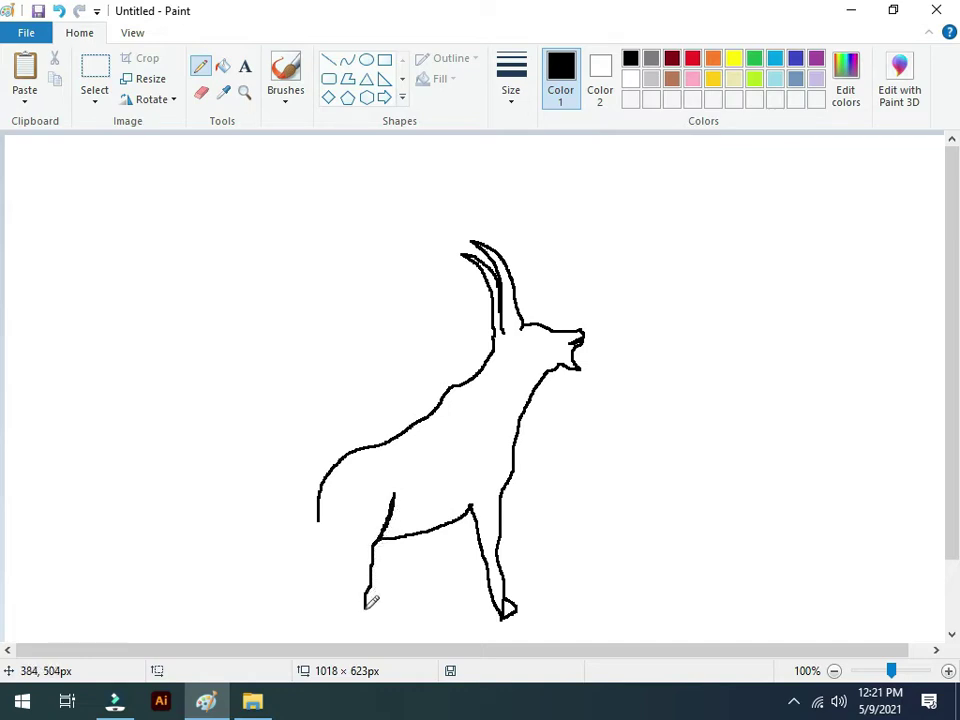
key("ctrl+z")
key("ctrl+z")
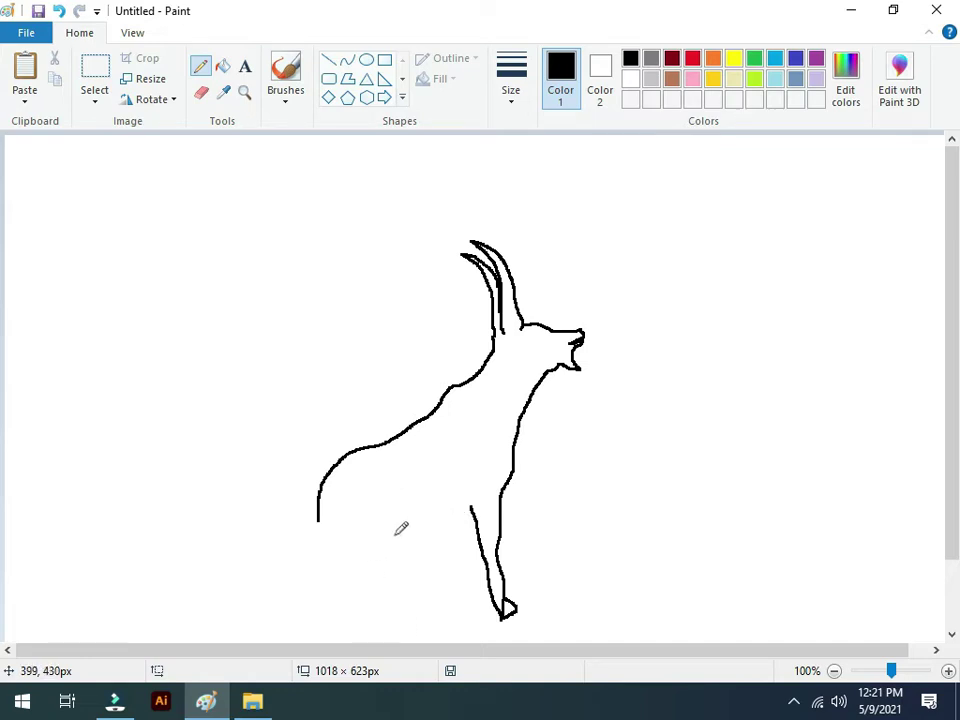
Draw the animal's belly line, hind legs with hooves and hanging tail with the Pencil
left_click_drag(474, 505, 402, 535)
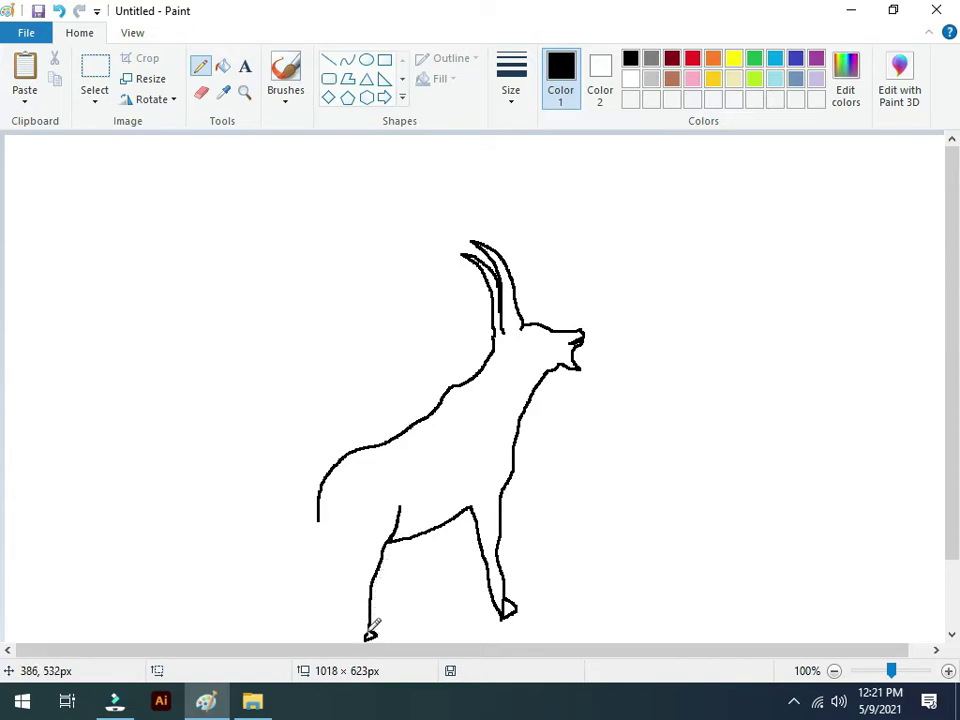
left_click_drag(369, 634, 358, 600)
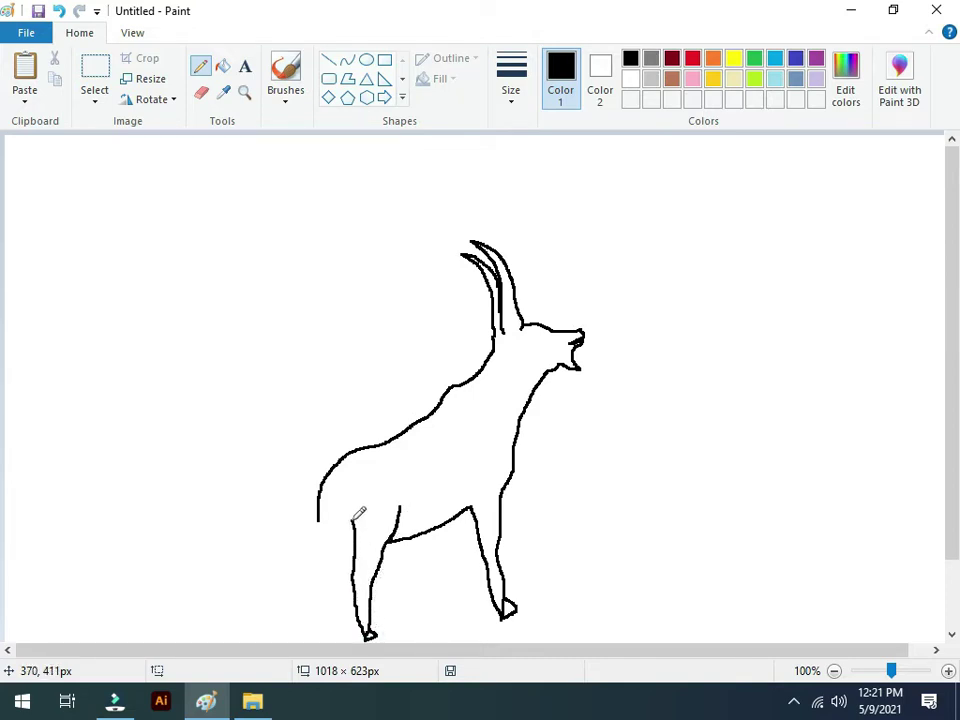
left_click_drag(335, 515, 341, 566)
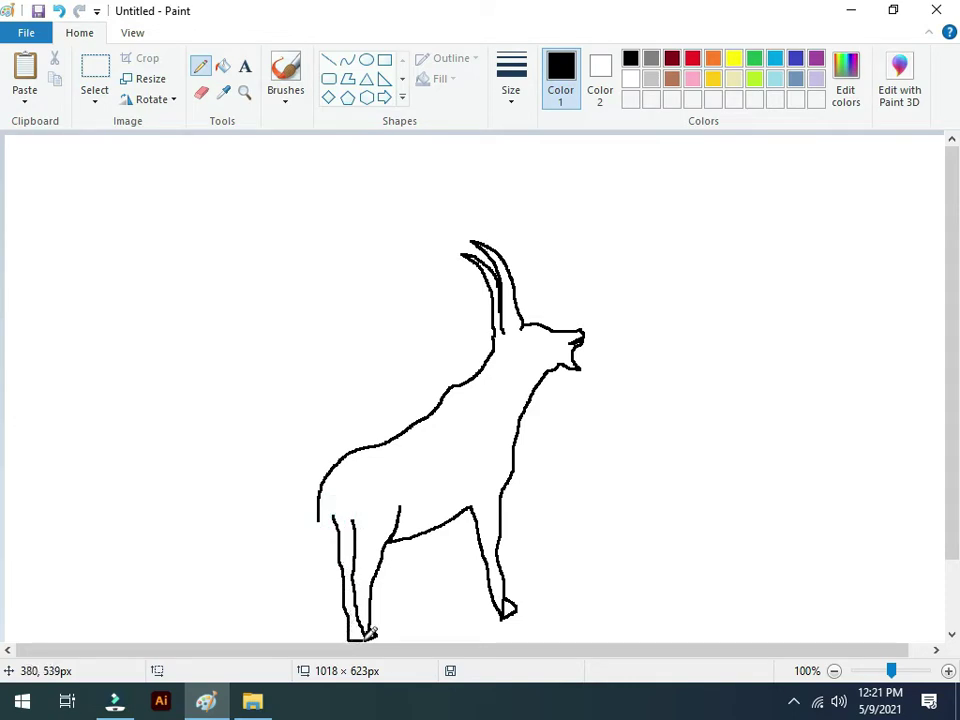
mouse_move(355, 521)
left_mouse_down()
mouse_move(320, 532)
mouse_move(330, 593)
mouse_move(334, 526)
left_mouse_up()
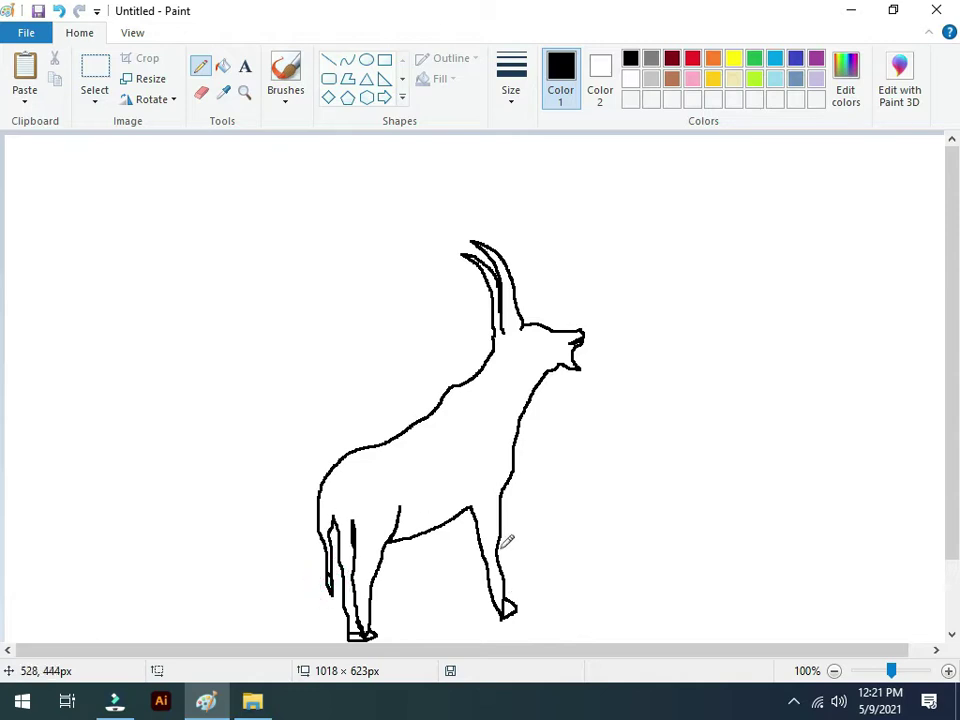
Outline a long uneven strip of ground beneath the hooves across the canvas and touch up the outline at the horn base
scroll(534, 506, "down", 1)
left_click(505, 510)
mouse_move(505, 510)
left_mouse_down()
mouse_move(838, 502)
mouse_move(897, 515)
left_mouse_up()
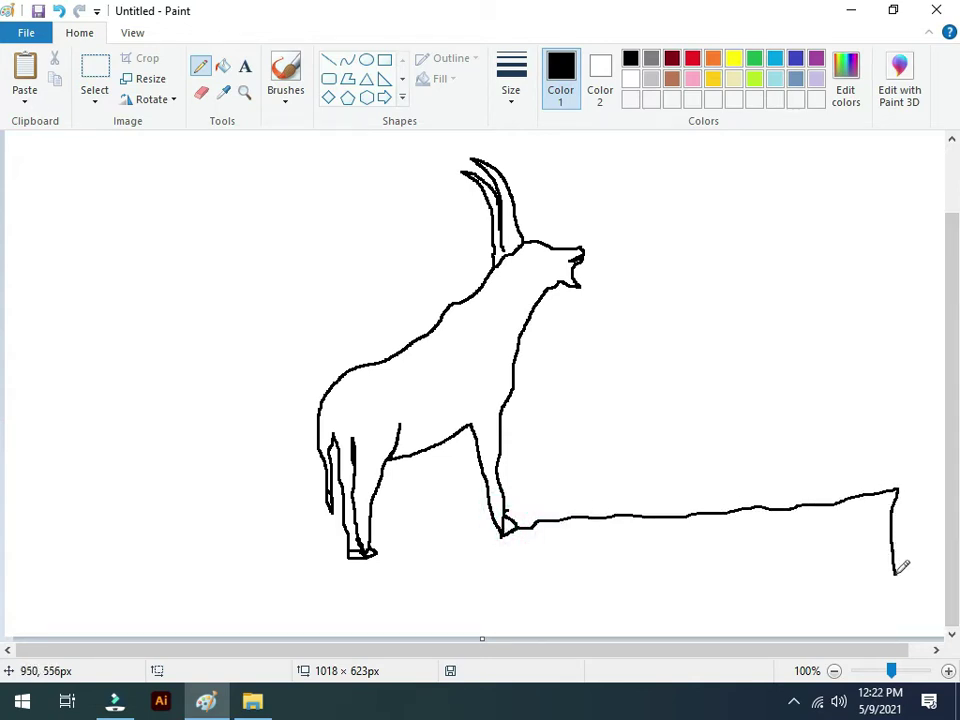
mouse_move(842, 596)
left_mouse_down()
mouse_move(17, 605)
mouse_move(24, 553)
mouse_move(42, 545)
mouse_move(300, 548)
mouse_move(502, 538)
left_mouse_up()
left_click(503, 249)
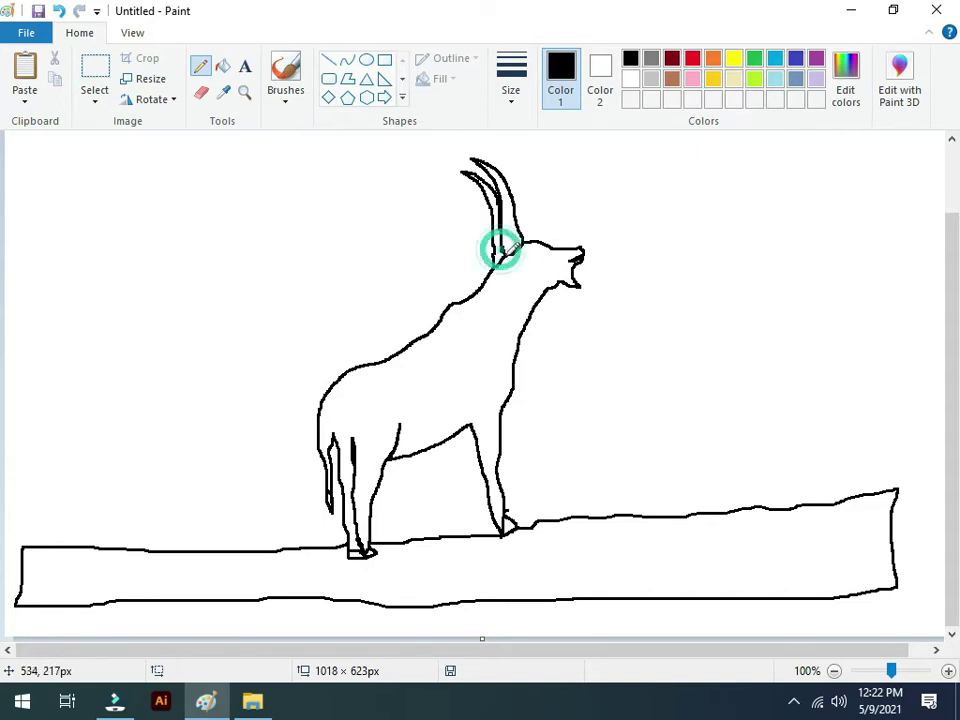
Fill the animal's body, both horns, the hooves and the ground strip with black to form a silhouette
left_click(222, 67)
left_click(451, 378)
left_click(508, 213)
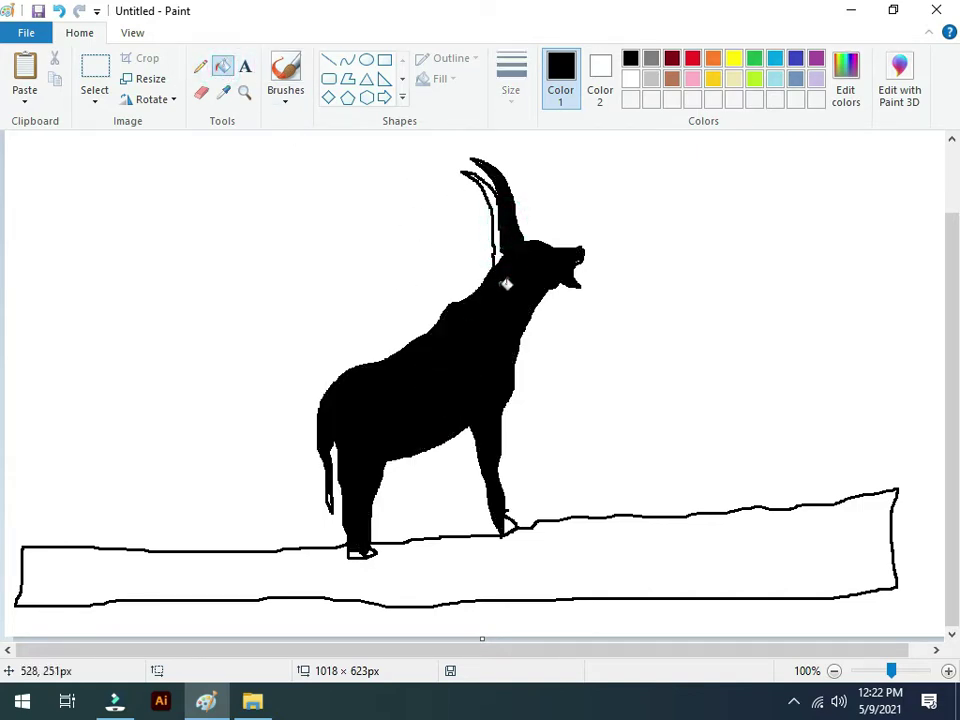
left_click(497, 240)
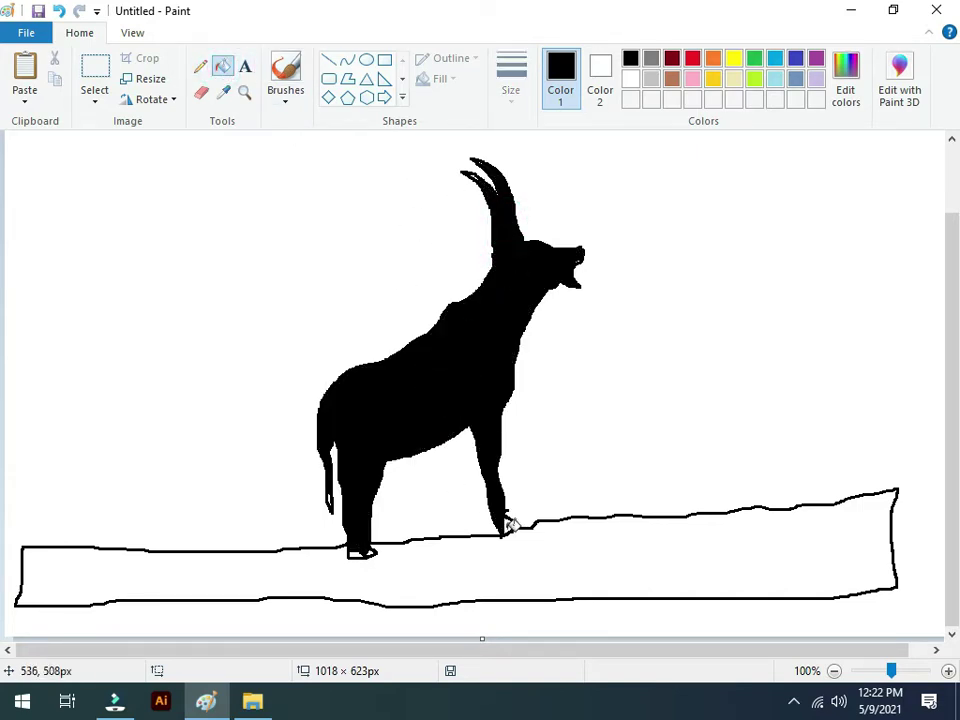
left_click(520, 563)
left_click(362, 555)
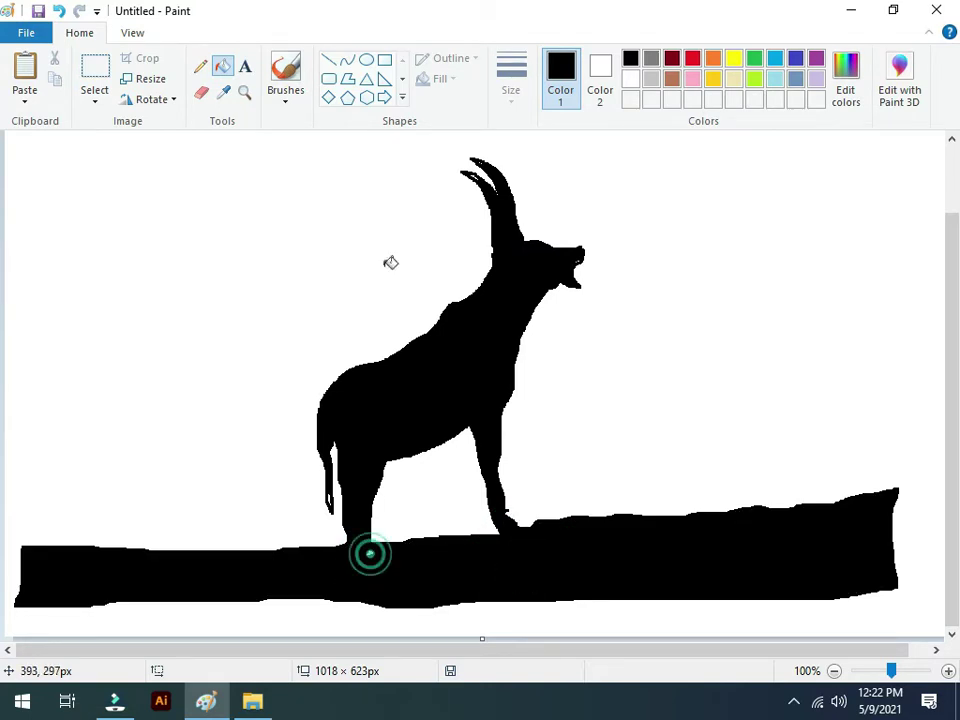
Cut the whole silhouette drawing and enlarge the emptied canvas to 1896 × 1080 px
left_click(95, 68)
left_click_drag(929, 137, 8, 617)
left_click(56, 60)
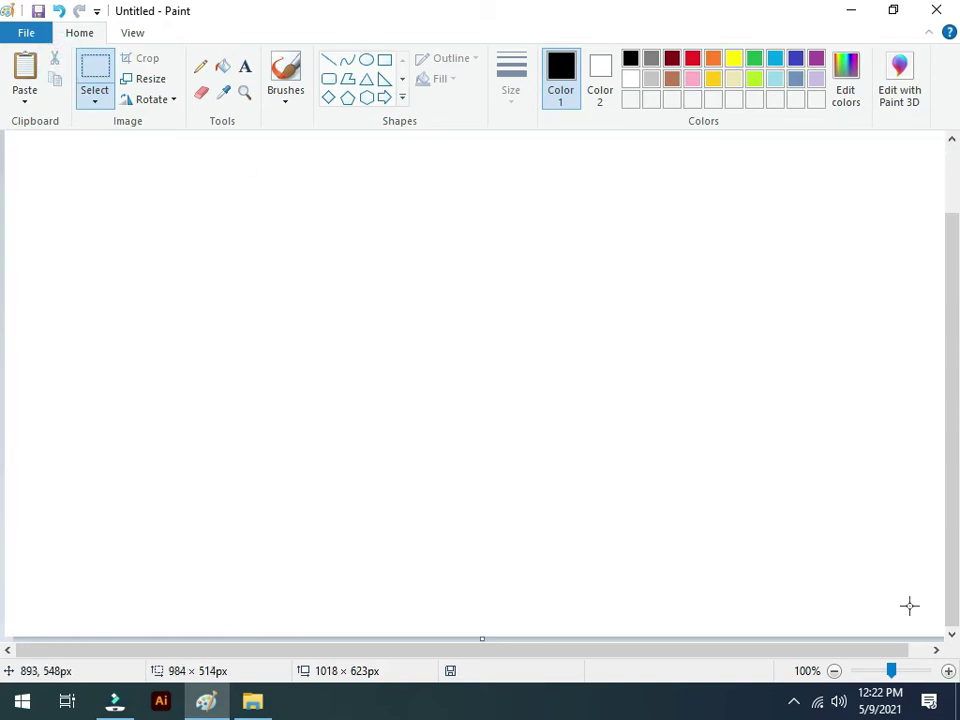
left_click(884, 670)
left_click_drag(484, 428, 894, 642)
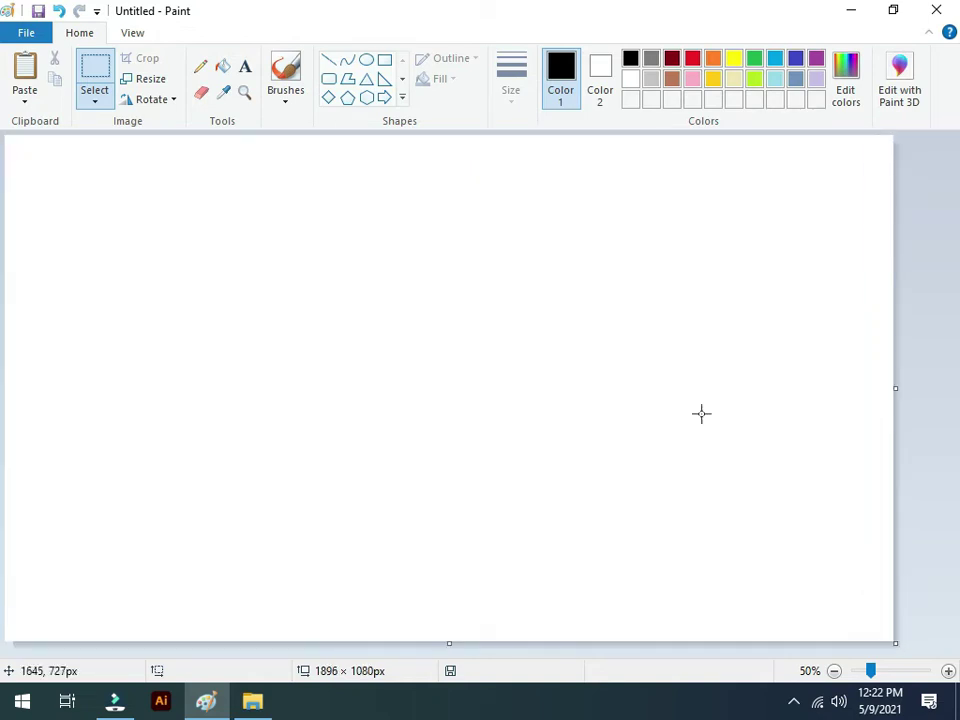
Draw three rising straight lines across the full canvas width, gray at the bottom, gold above it and orange above that
left_click(328, 59)
left_click(651, 58)
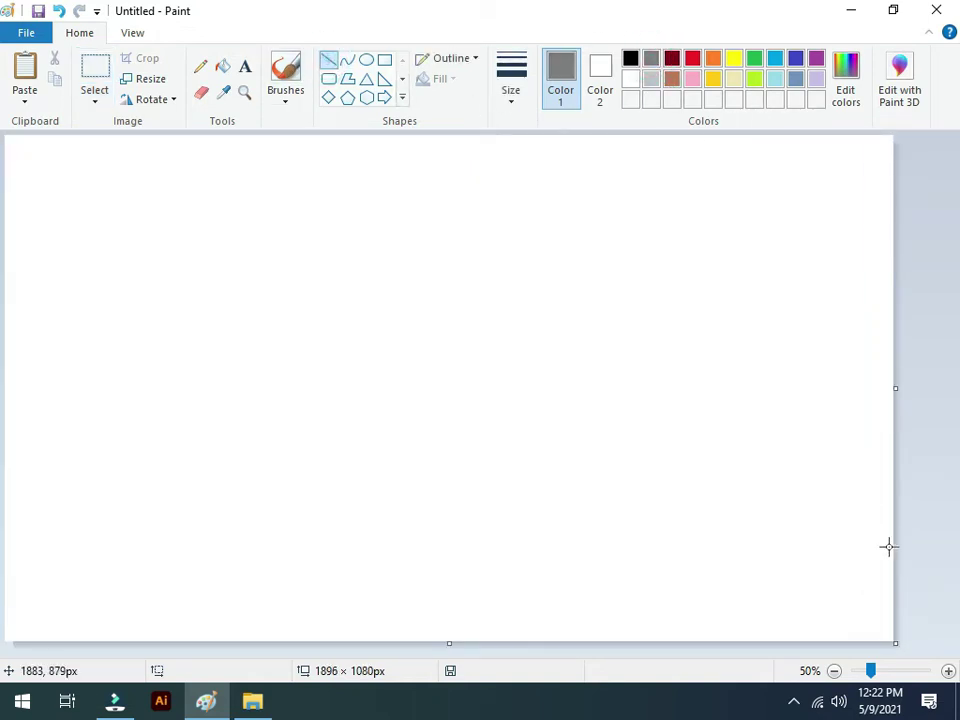
mouse_move(891, 474)
left_mouse_down()
mouse_move(416, 568)
mouse_move(4, 632)
left_mouse_up()
left_click(955, 420)
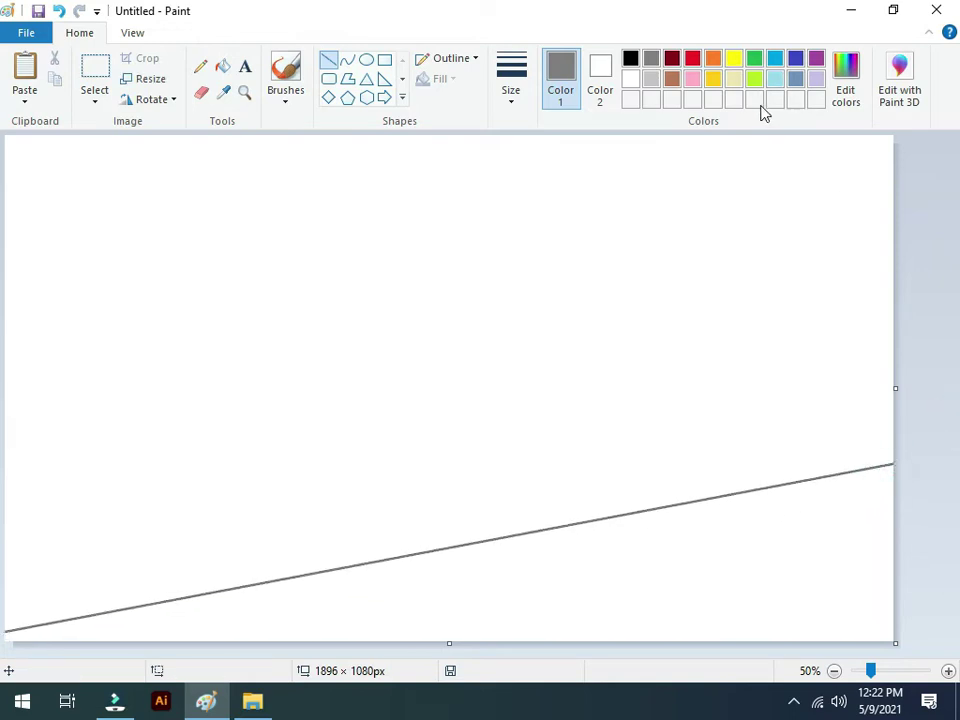
left_click(712, 80)
mouse_move(891, 321)
left_mouse_down()
mouse_move(358, 448)
mouse_move(4, 546)
left_mouse_up()
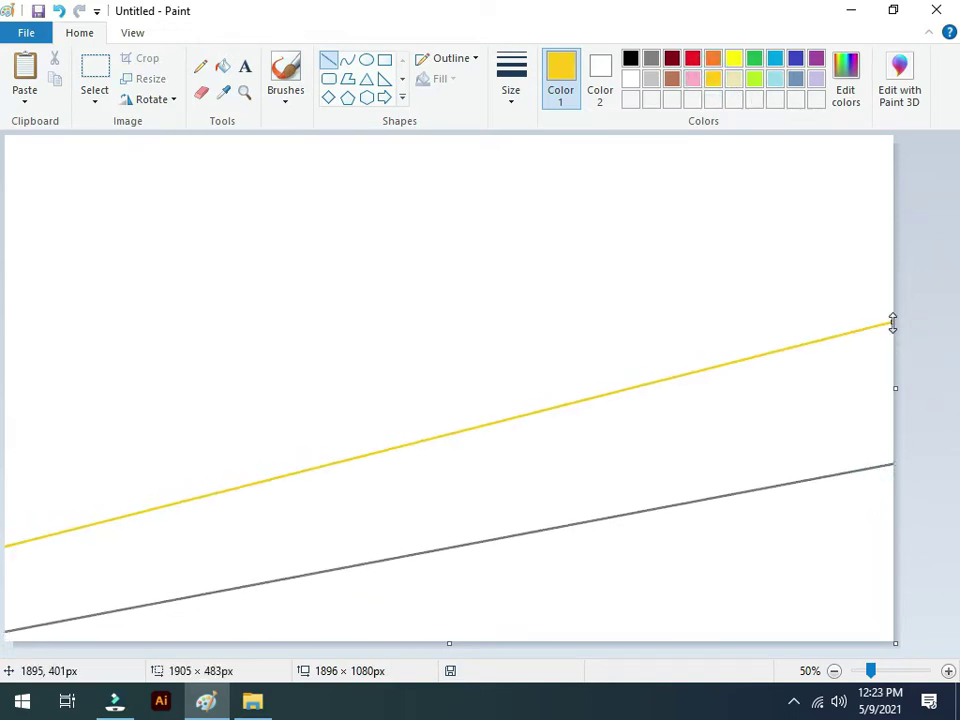
left_click(945, 251)
left_click(713, 58)
left_click_drag(891, 190, 4, 442)
left_click(945, 214)
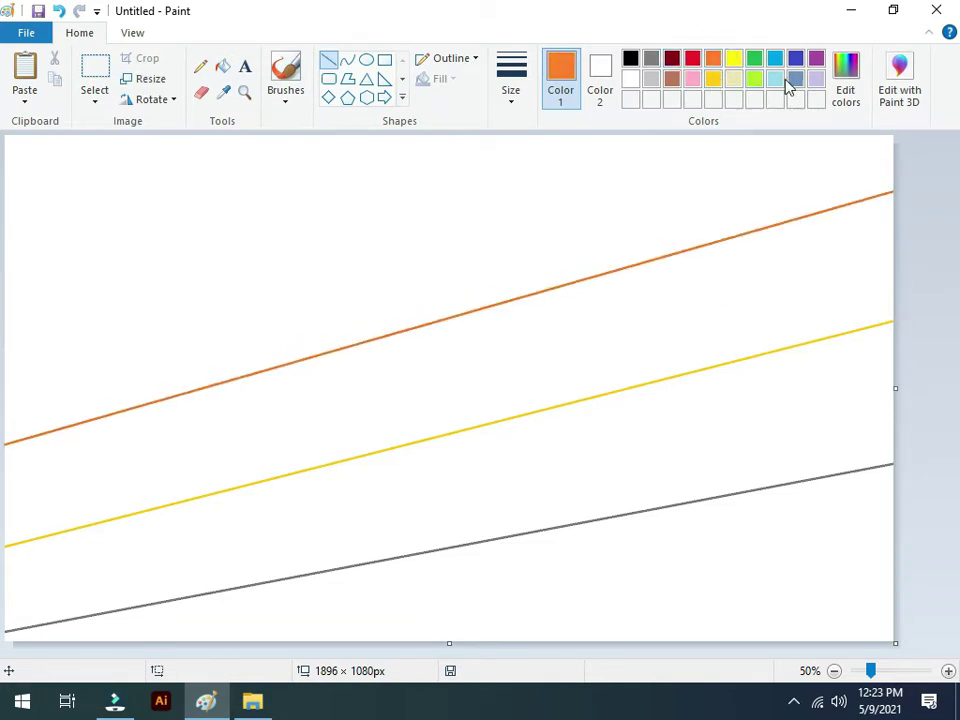
Create a custom dark orange-brown colour and draw a fourth rising line with it across the canvas's upper-left part
left_click(848, 96)
left_click_drag(680, 303, 680, 337)
left_click(306, 476)
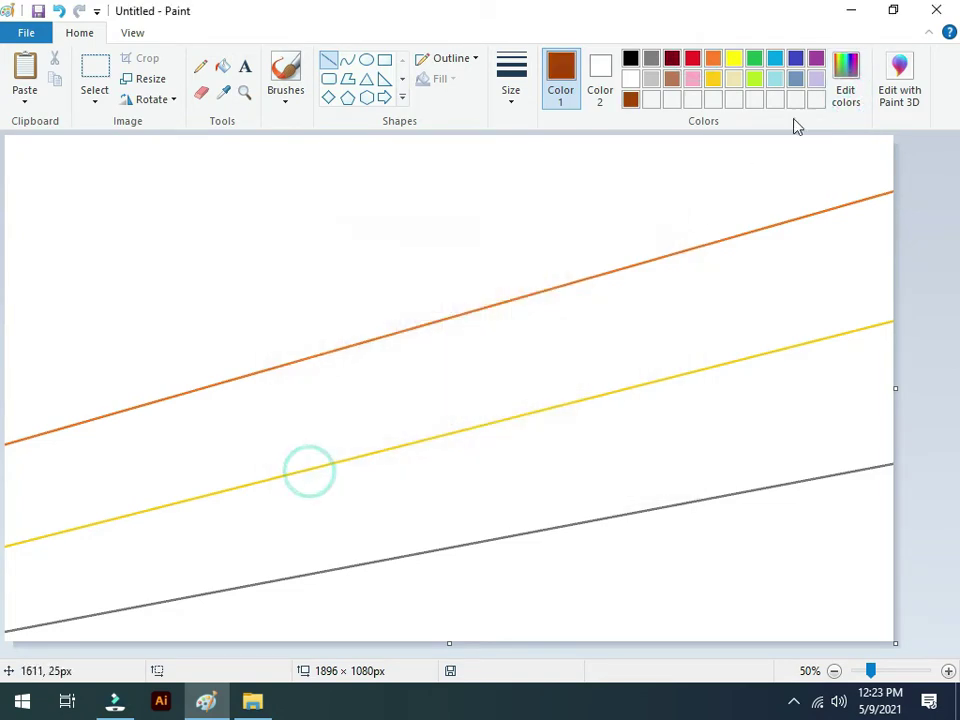
left_click_drag(723, 135, 7, 316)
left_click_drag(701, 141, 724, 133)
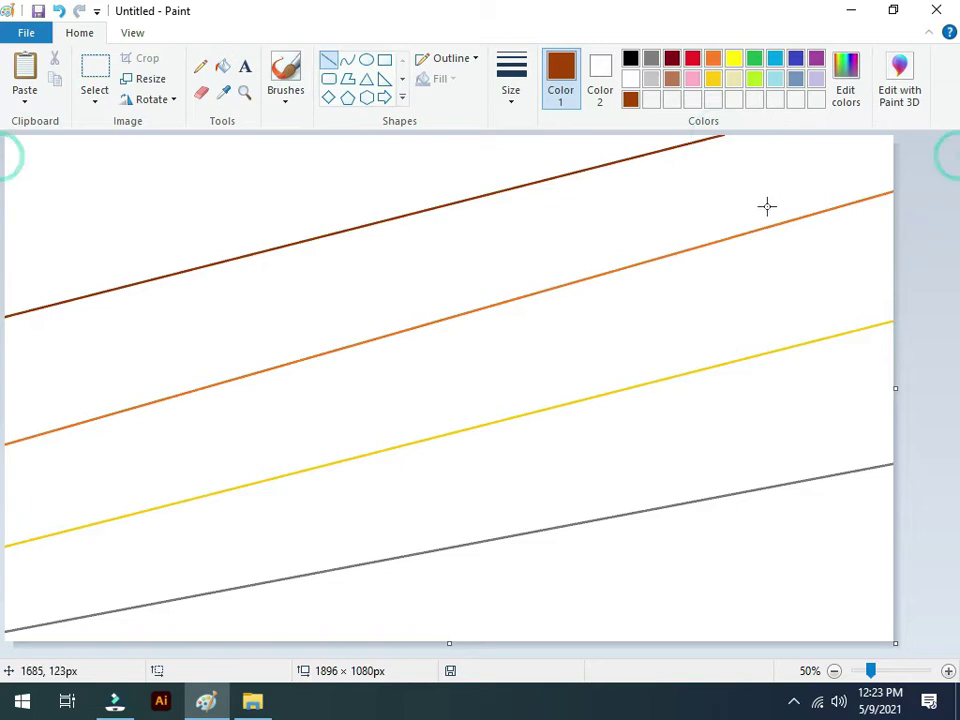
Fill the five slanted bands from top to bottom with the custom brown, red, orange, gold and gray
left_click(222, 67)
left_click(240, 180)
left_click(692, 58)
left_click(686, 204)
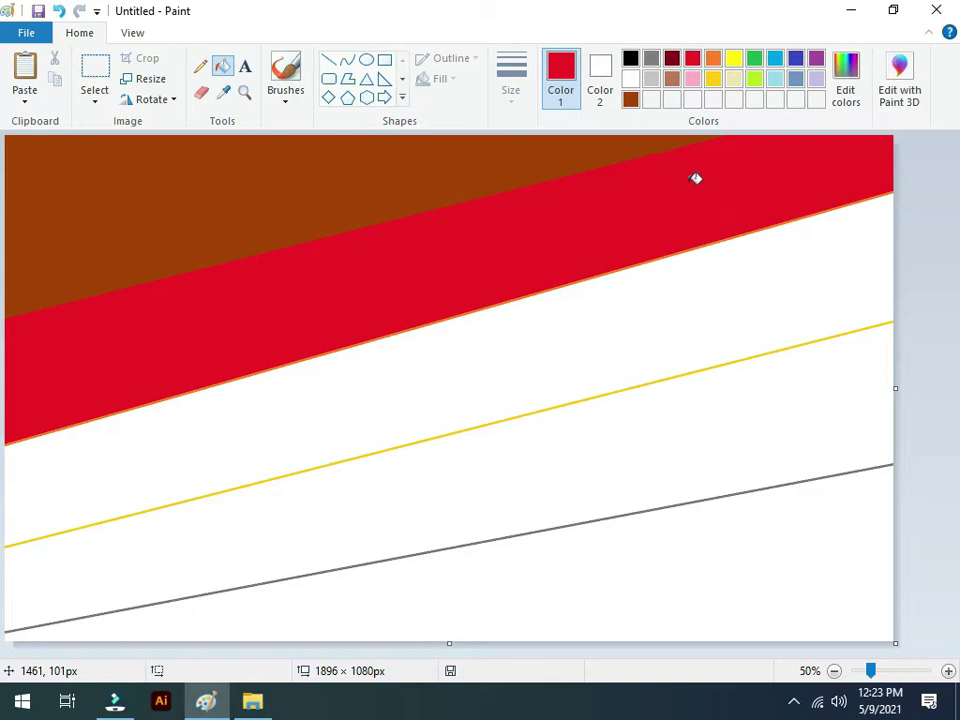
left_click(713, 58)
left_click(747, 273)
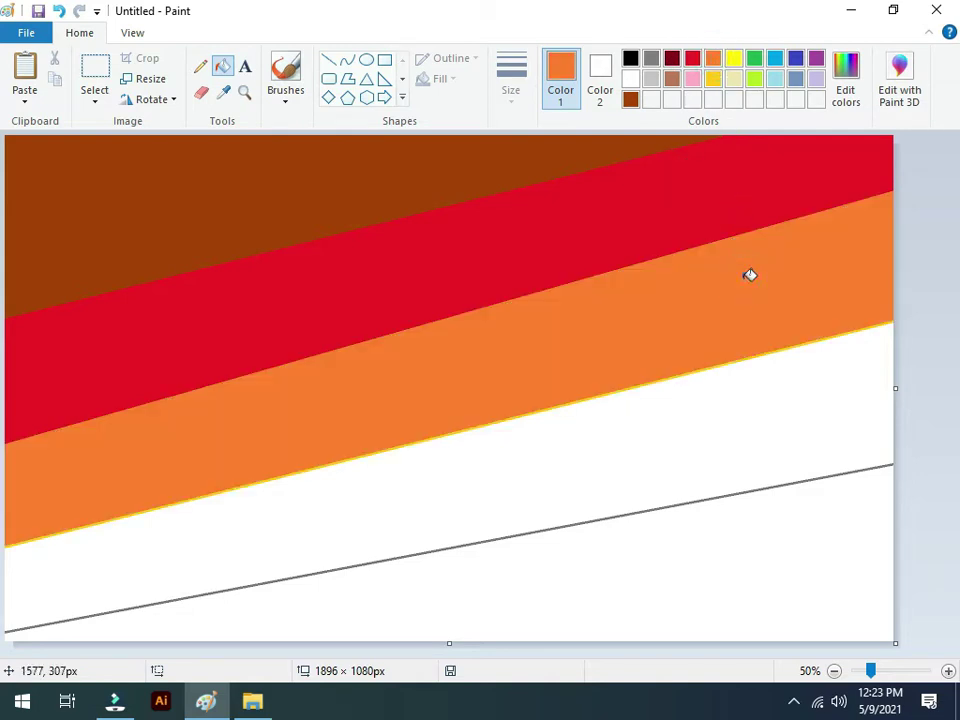
left_click(713, 79)
left_click(787, 341)
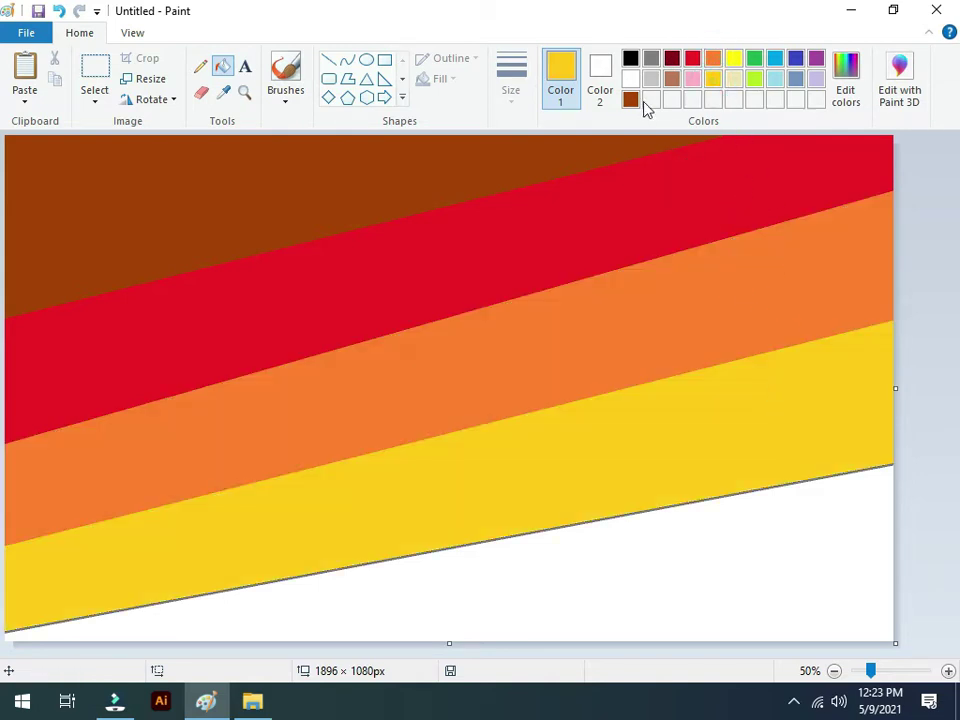
left_click(652, 60)
left_click(778, 519)
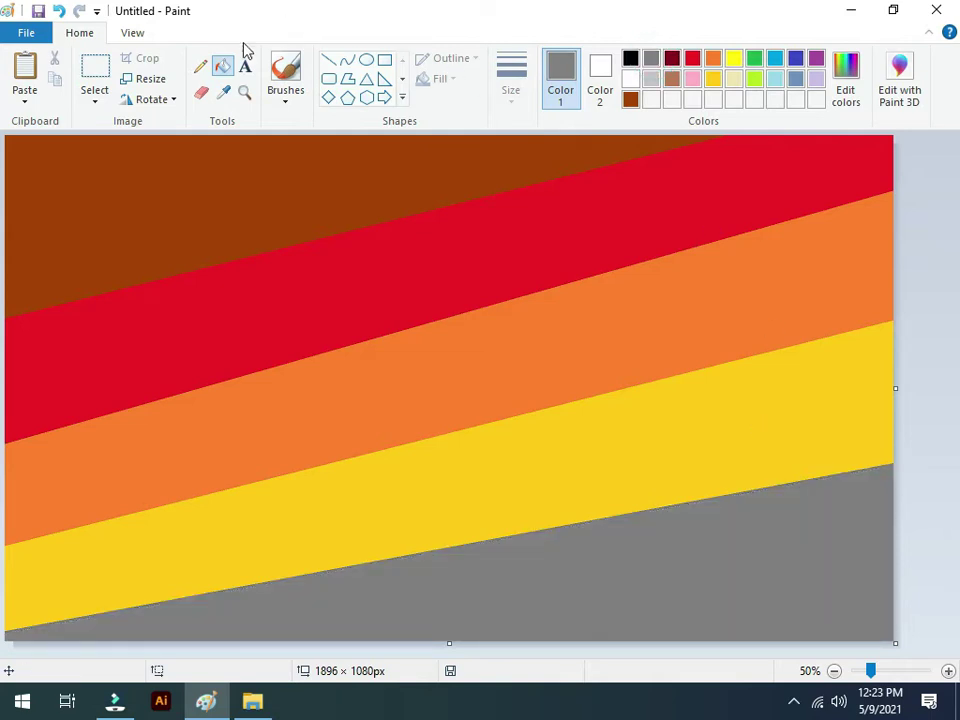
Shrink the picture horizontally to 1 percent twice in a row, without maintaining the aspect ratio
left_click(158, 82)
left_click(68, 252)
double_click(231, 177)
type("1")
left_click(148, 427)
left_click(150, 78)
left_click(68, 252)
double_click(231, 177)
type("1")
left_click(146, 426)
key("ctrl+w")
left_click(111, 252)
double_click(231, 217)
type("500")
left_click(146, 427)
left_click(150, 78)
left_click(68, 252)
double_click(228, 218)
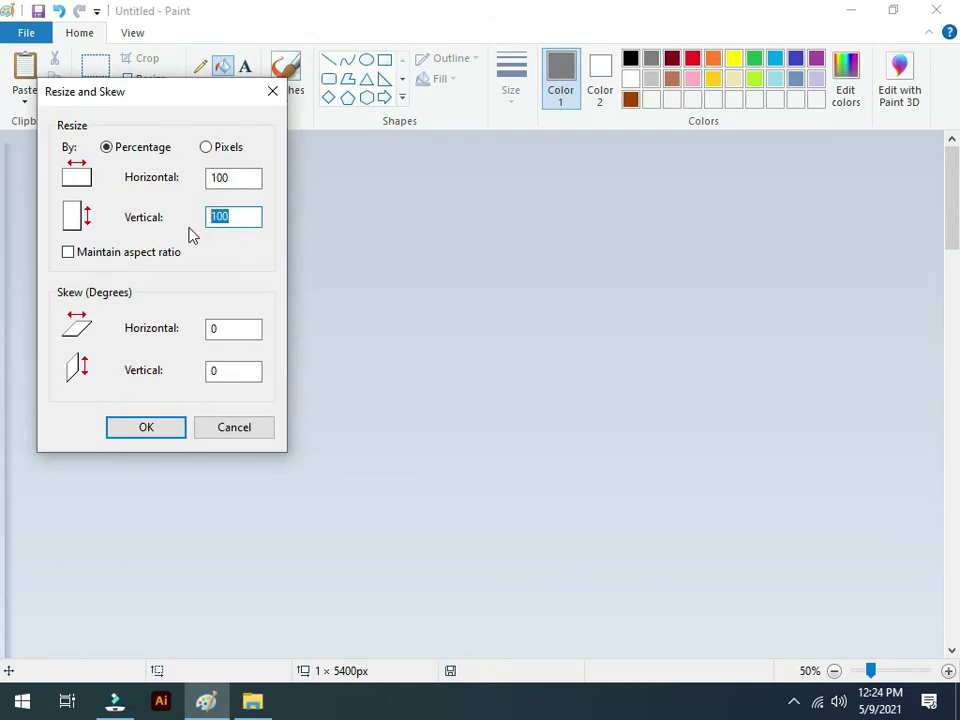
left_click(222, 430)
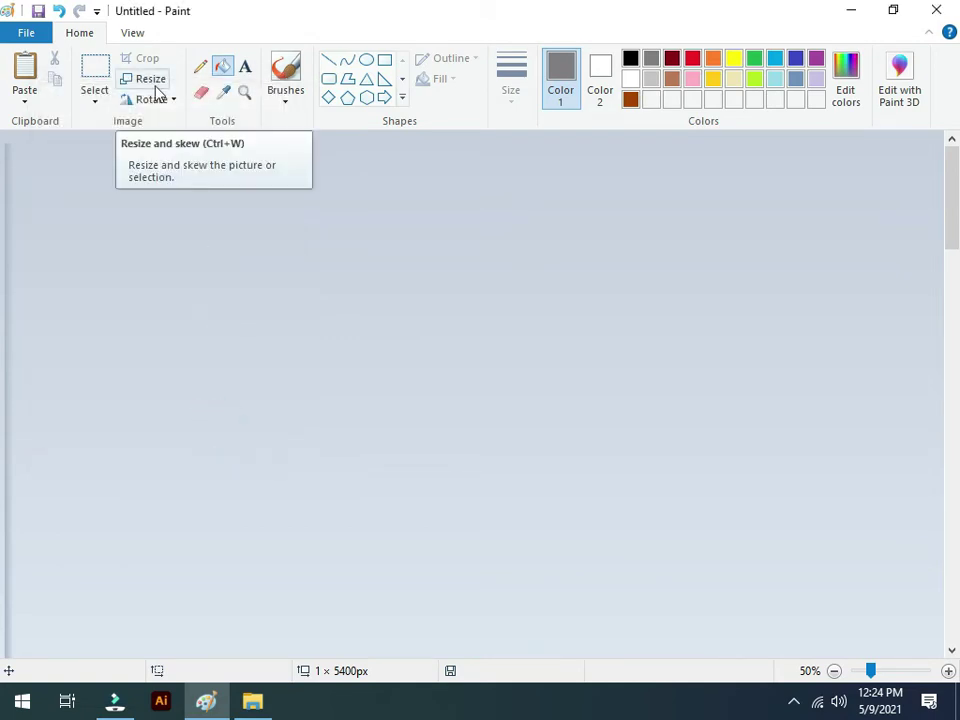
left_click(152, 82)
left_click(68, 252)
double_click(232, 177)
type("500")
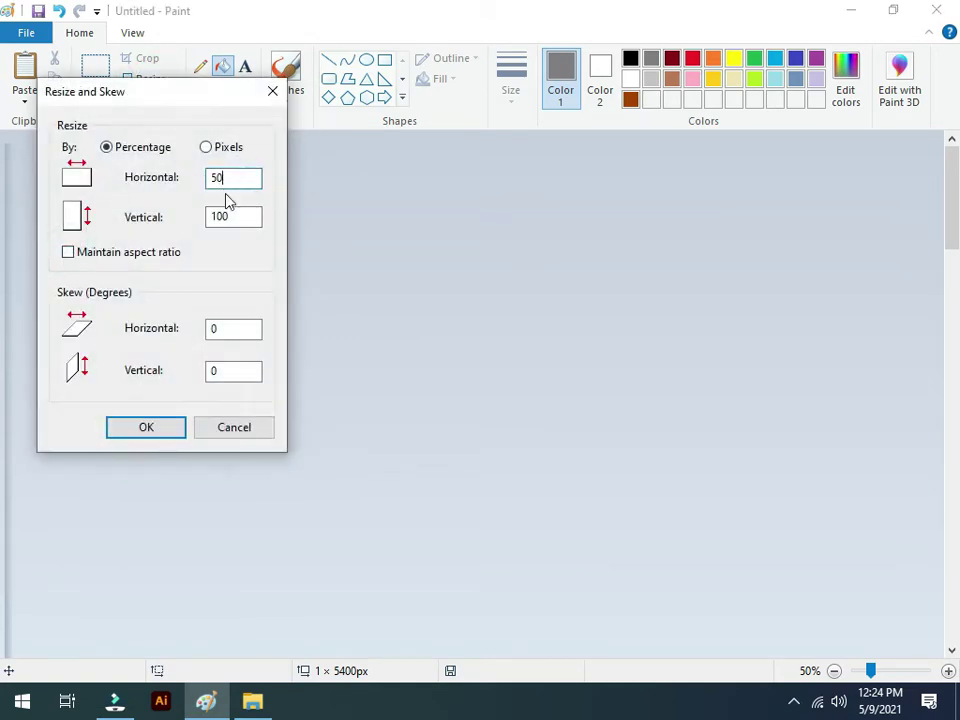
left_click(142, 428)
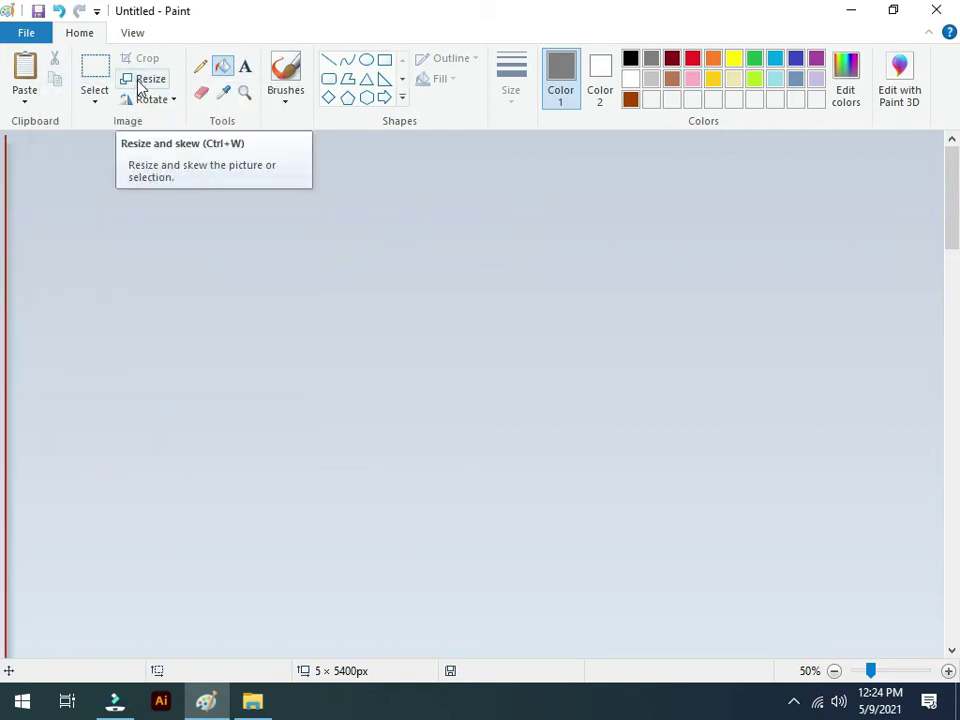
key("ctrl+z")
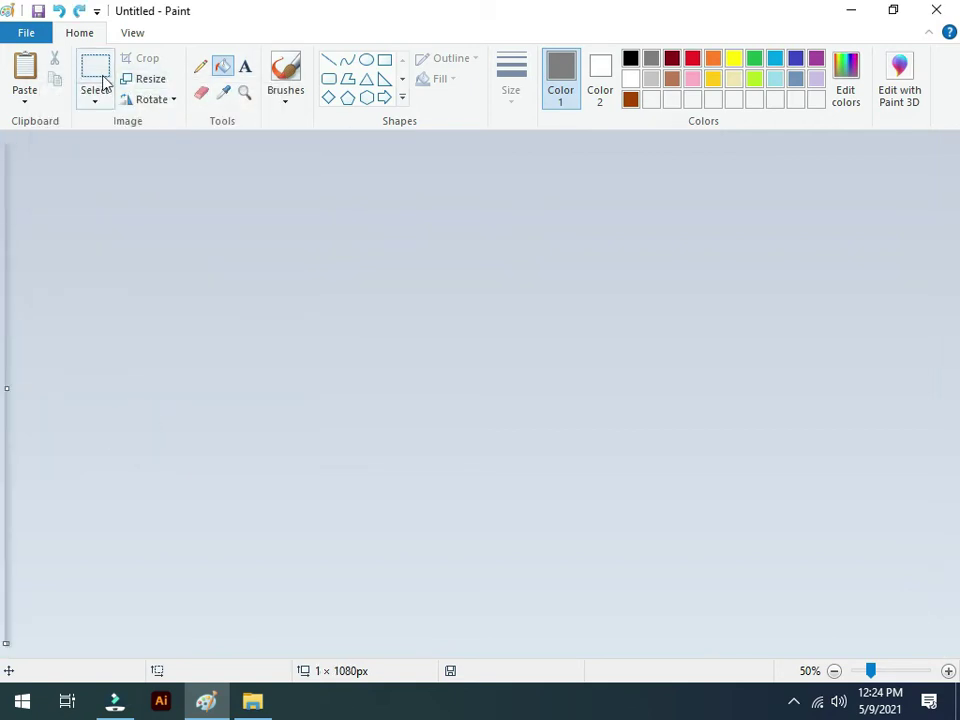
Stretch the picture horizontally to 500 percent five times in a row, without maintaining the aspect ratio
key("ctrl+w")
left_click(67, 251)
double_click(235, 178)
type("500")
left_click(148, 430)
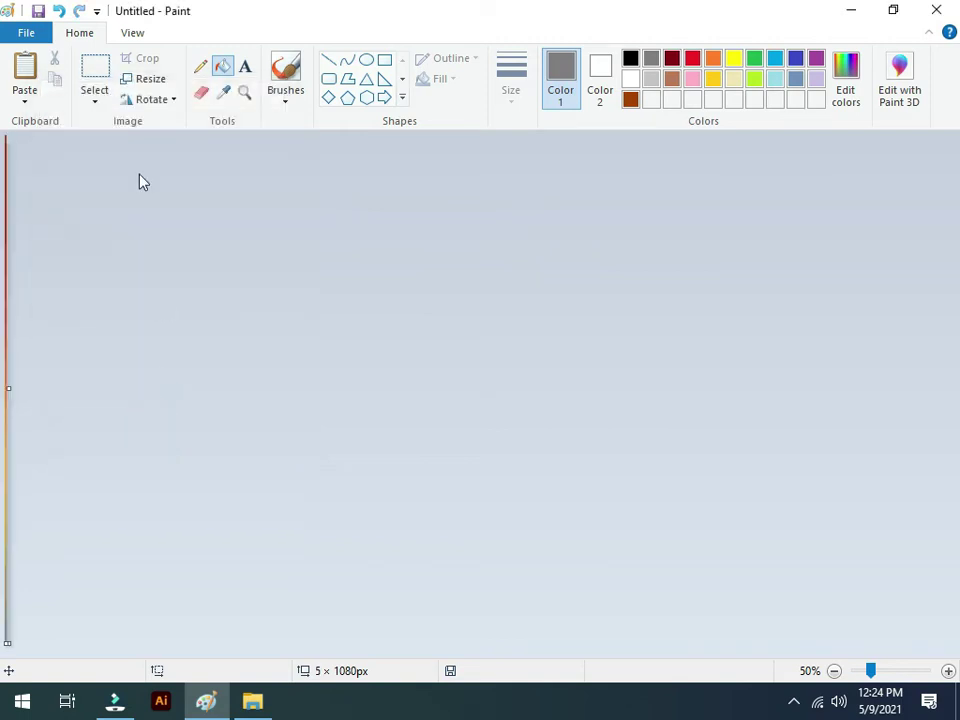
left_click(142, 84)
left_click(67, 251)
double_click(234, 182)
type("500")
left_click(146, 430)
left_click(135, 82)
left_click(67, 251)
double_click(234, 178)
type("500")
left_click(170, 427)
left_click(138, 80)
left_click(67, 251)
double_click(231, 216)
double_click(222, 178)
type("500")
left_click(146, 428)
left_click(138, 80)
left_click(67, 251)
double_click(222, 178)
type("500")
left_click(146, 428)
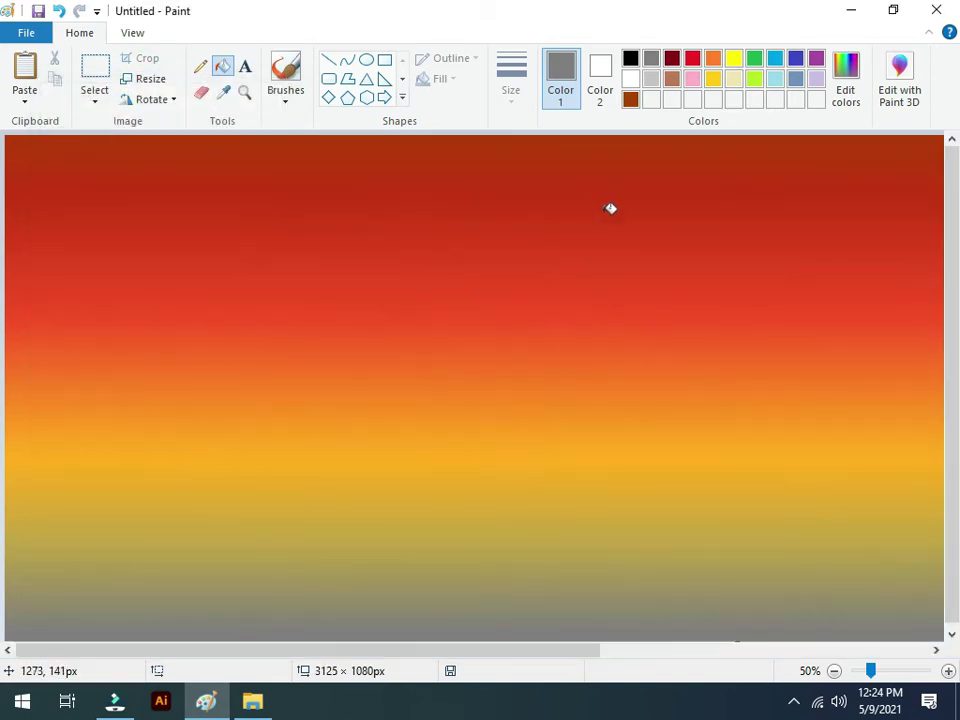
Paste the silhouette with a transparent background over the lower part of the gradient and enlarge it to about 1764 × 688 px
left_click(26, 70)
left_click_drag(345, 268, 514, 497)
left_click(95, 100)
left_click(119, 268)
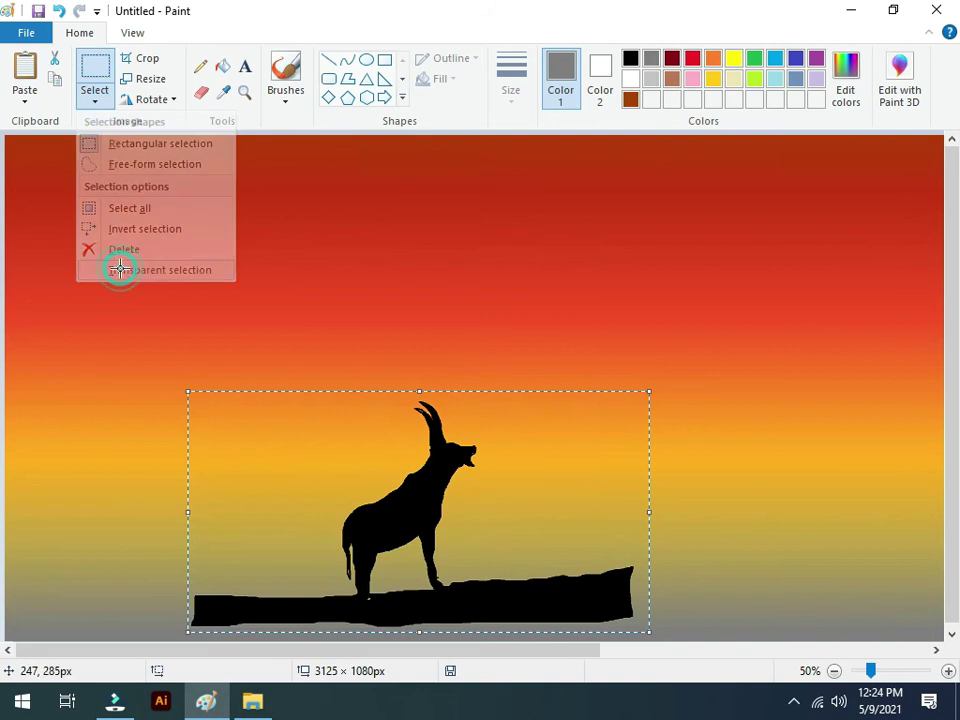
left_click_drag(650, 392, 835, 306)
left_click_drag(187, 632, 7, 628)
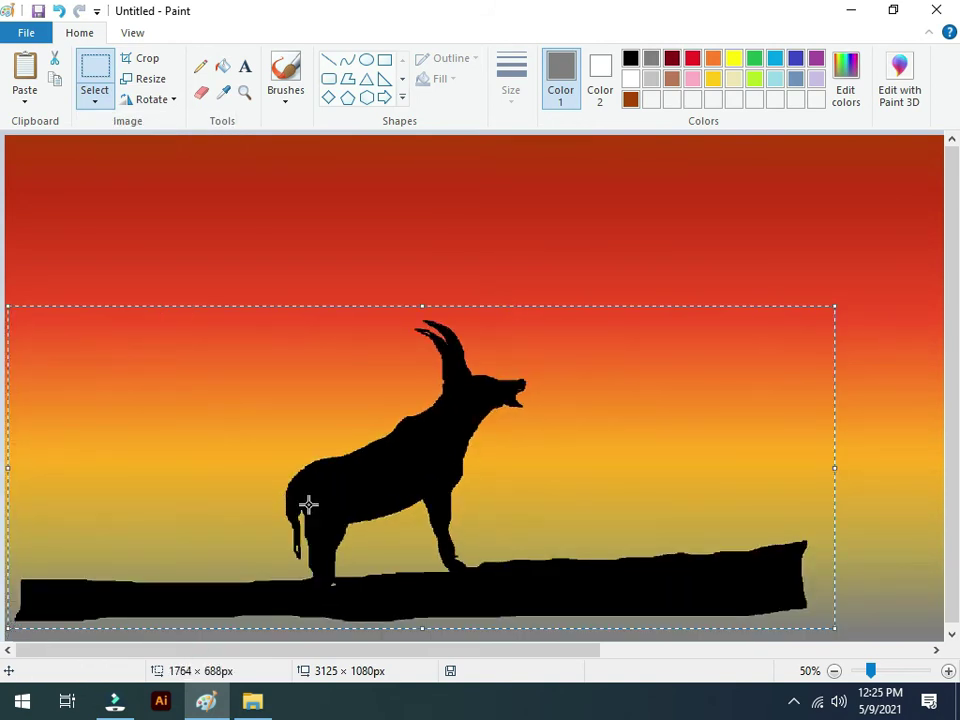
Replace the pasted silhouette with a fresh paste, enlarge it to about 2068 × 946 px and set its ground strip along the canvas's lower edge
key("Delete")
left_click(24, 80)
left_click_drag(346, 236, 334, 512)
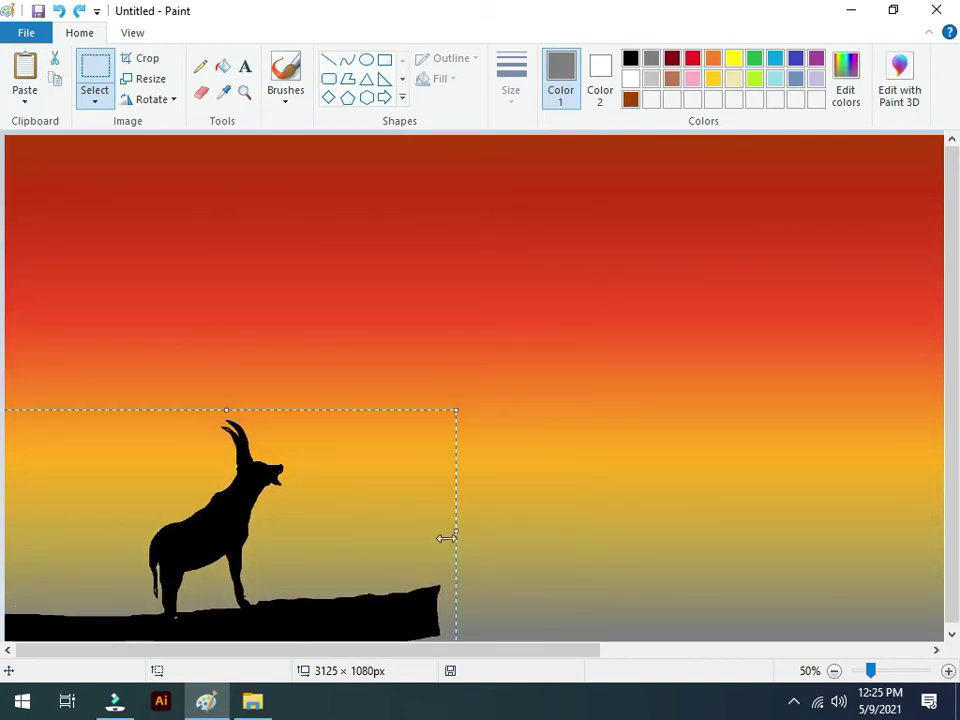
left_click_drag(456, 409, 948, 242)
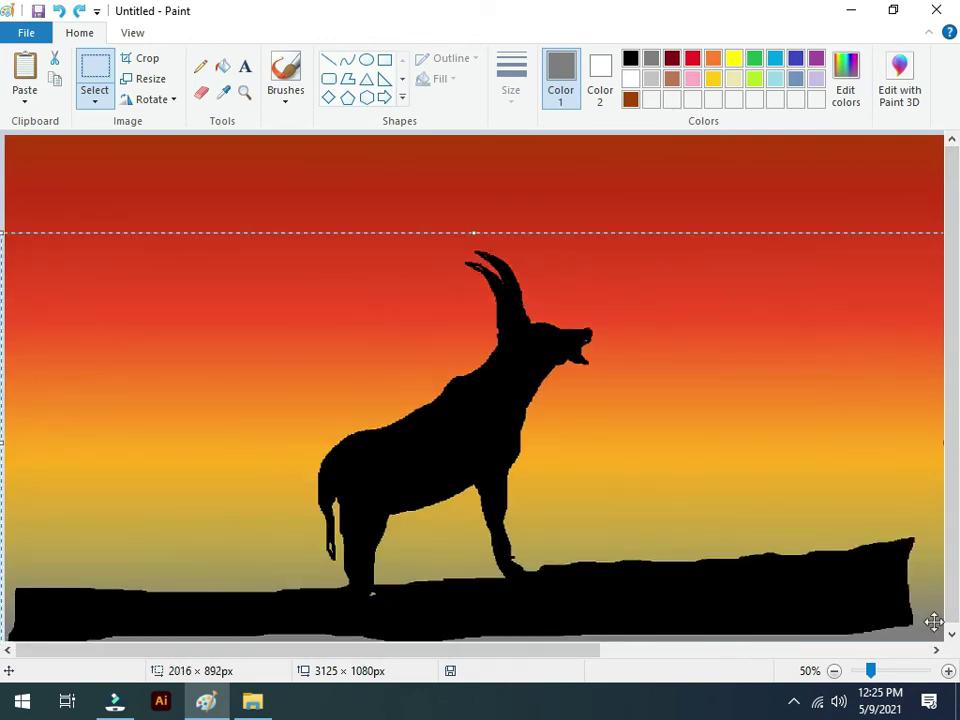
left_click_drag(546, 650, 583, 650)
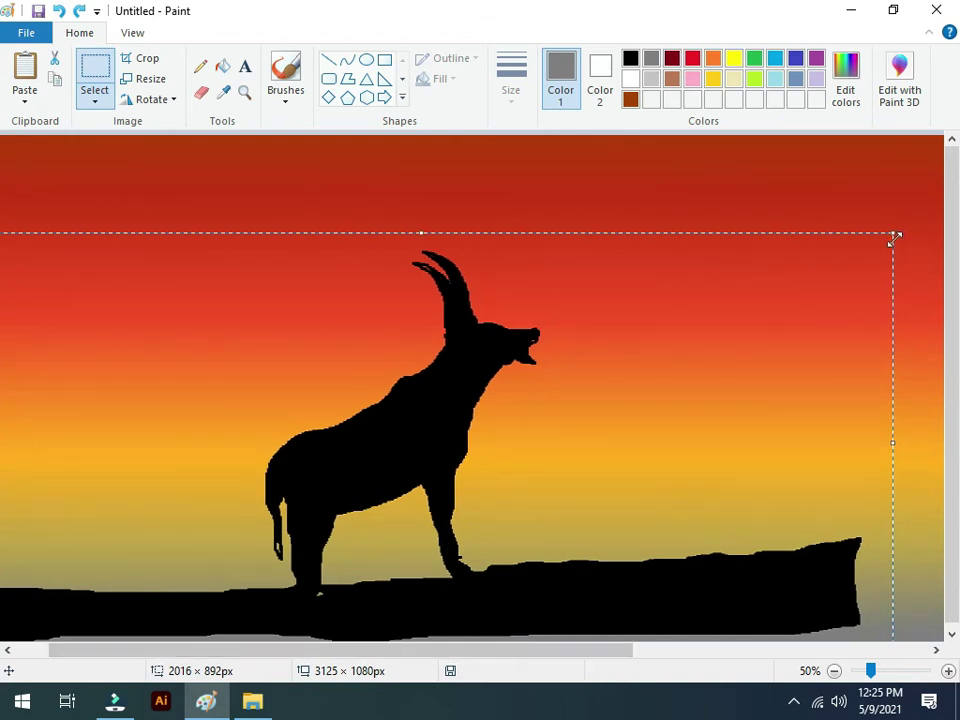
left_click_drag(770, 262, 827, 240)
left_click(778, 600)
left_click_drag(778, 600, 773, 606)
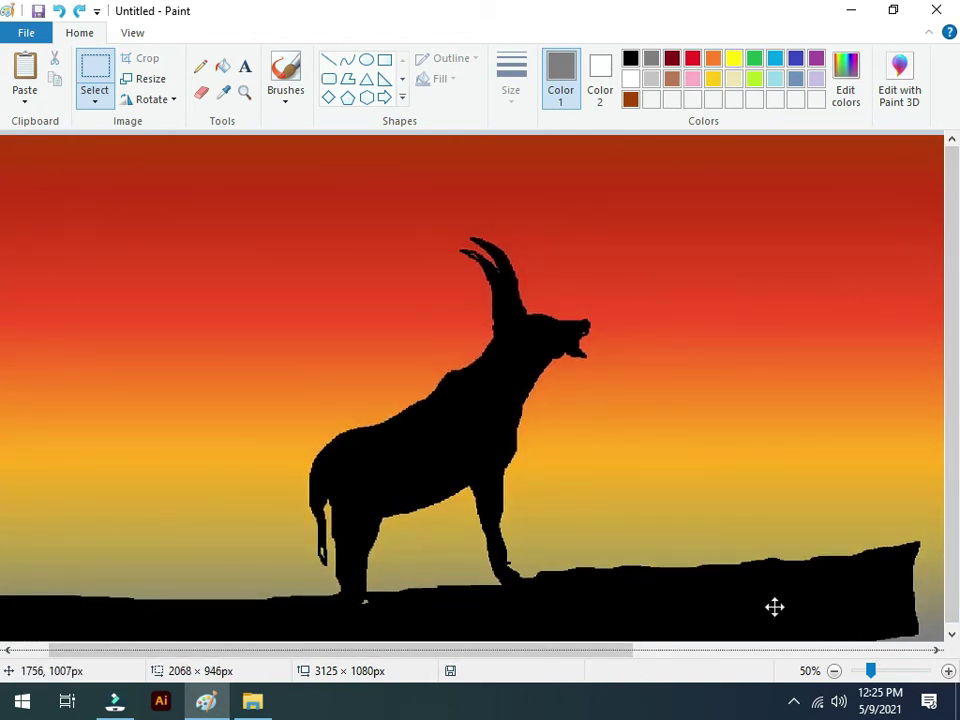
left_click(402, 154)
Draw a large circle as the sun in the sky ahead of the animal's head, with gold outline and solid gold fill
left_click(366, 61)
left_click(451, 62)
left_click(440, 78)
left_click(452, 125)
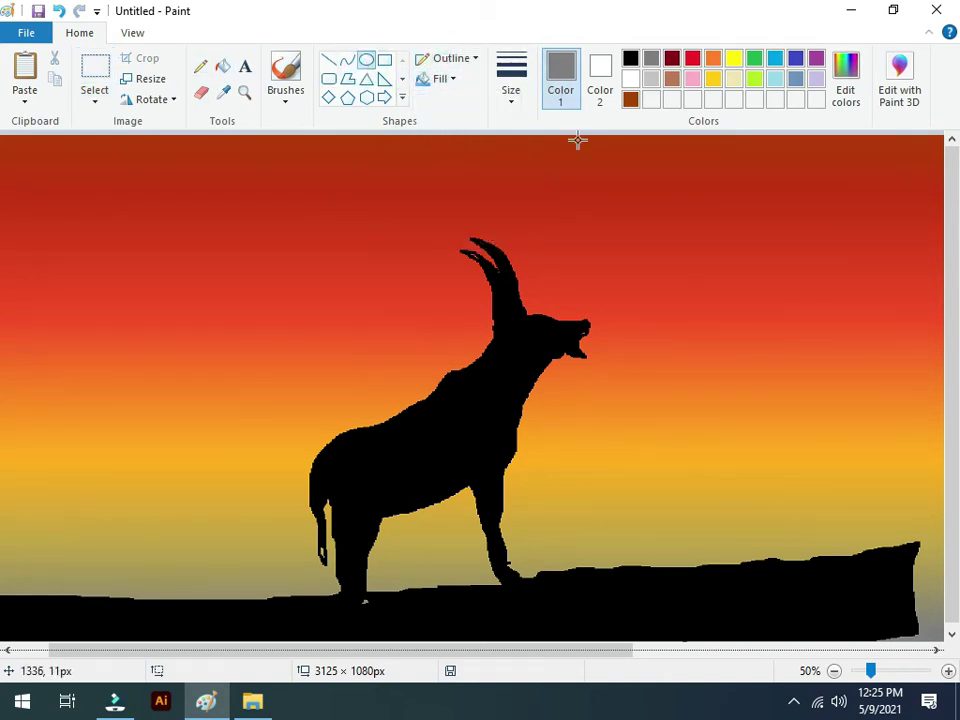
left_click(712, 78)
left_click(600, 90)
left_click(712, 78)
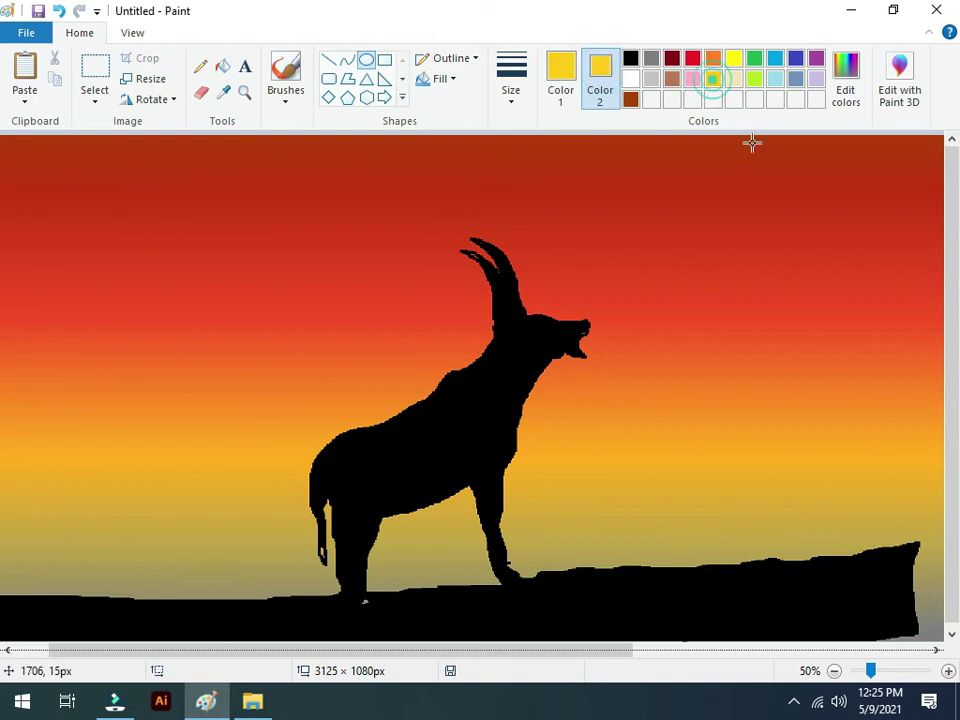
left_click_drag(783, 143, 537, 381)
left_click_drag(681, 257, 766, 249)
left_click(885, 414)
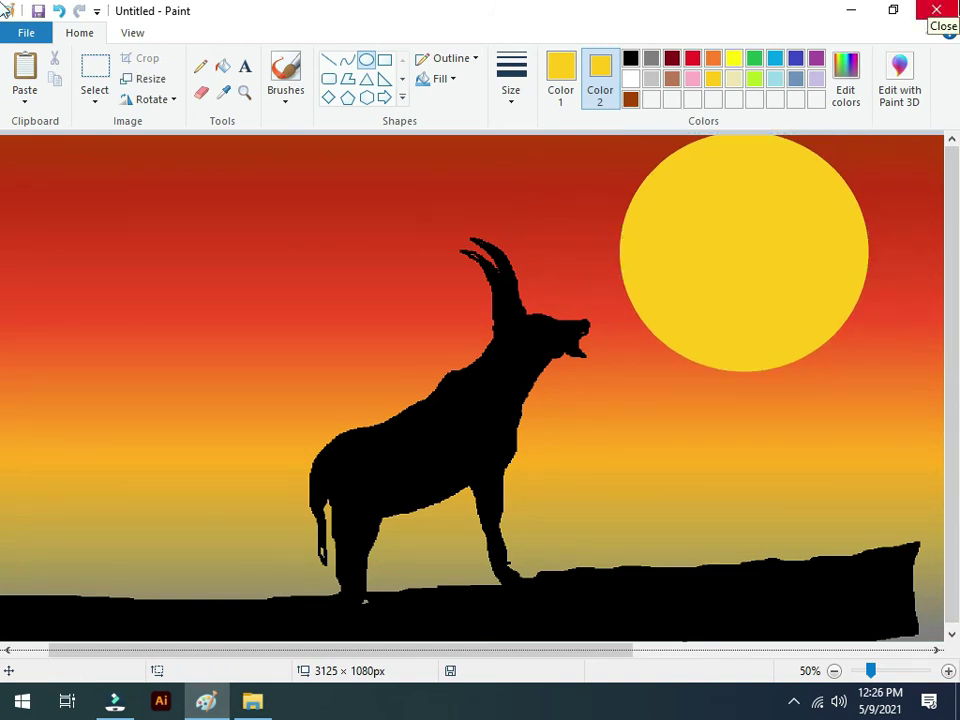
Paint two small black flying birds side by side in the sky above the animal's back with a calligraphy brush
left_click(285, 92)
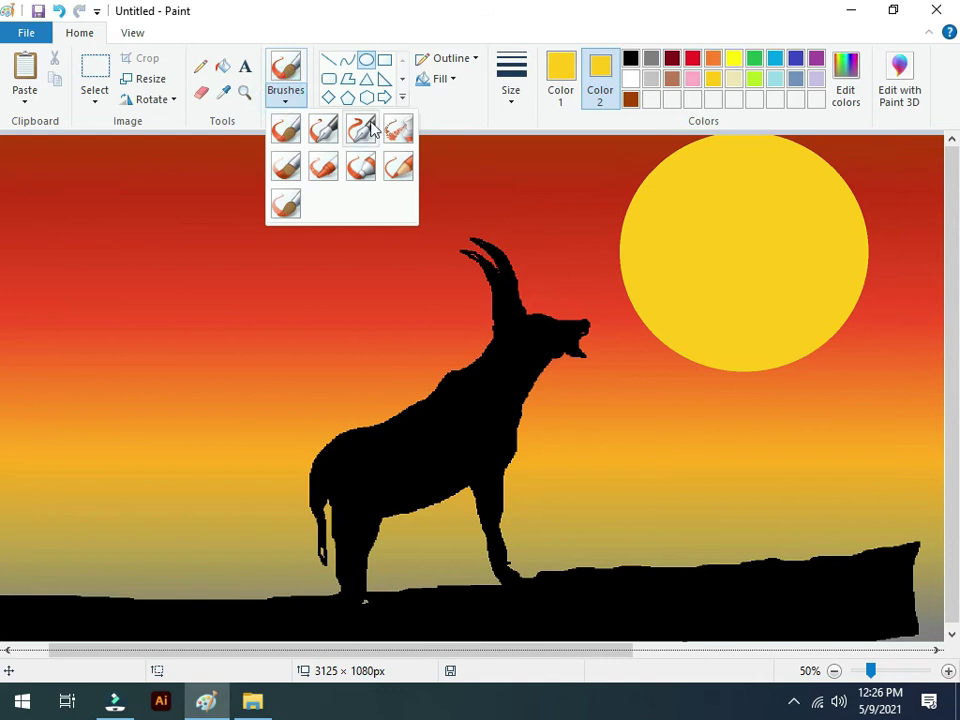
left_click(362, 128)
left_click(630, 57)
left_click(511, 80)
left_click(514, 240)
left_click(285, 92)
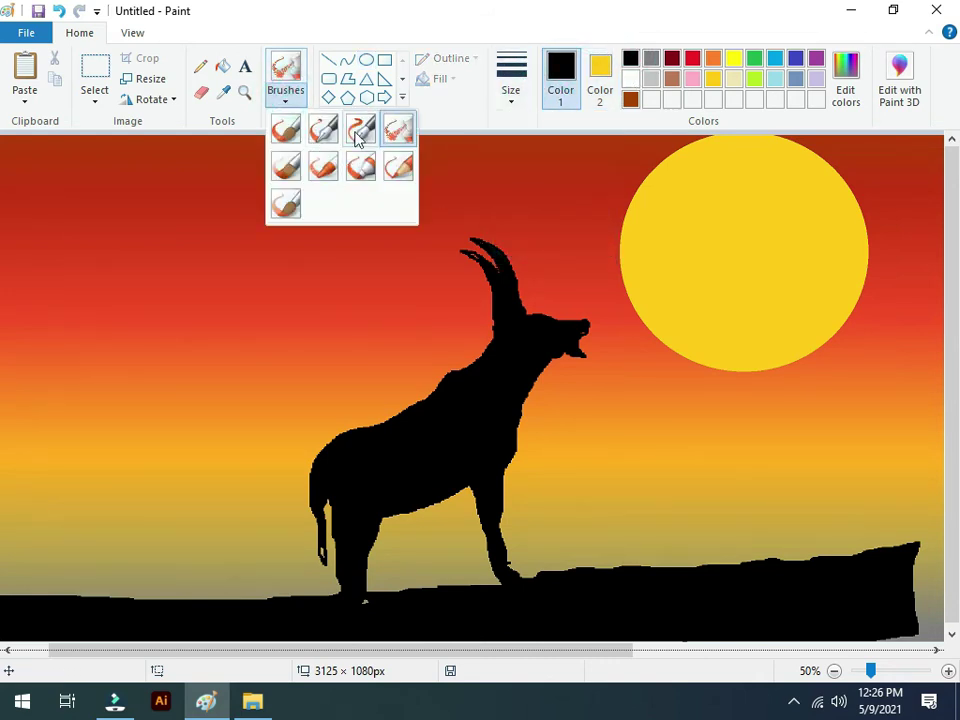
left_click(359, 130)
left_click(511, 80)
left_click(514, 161)
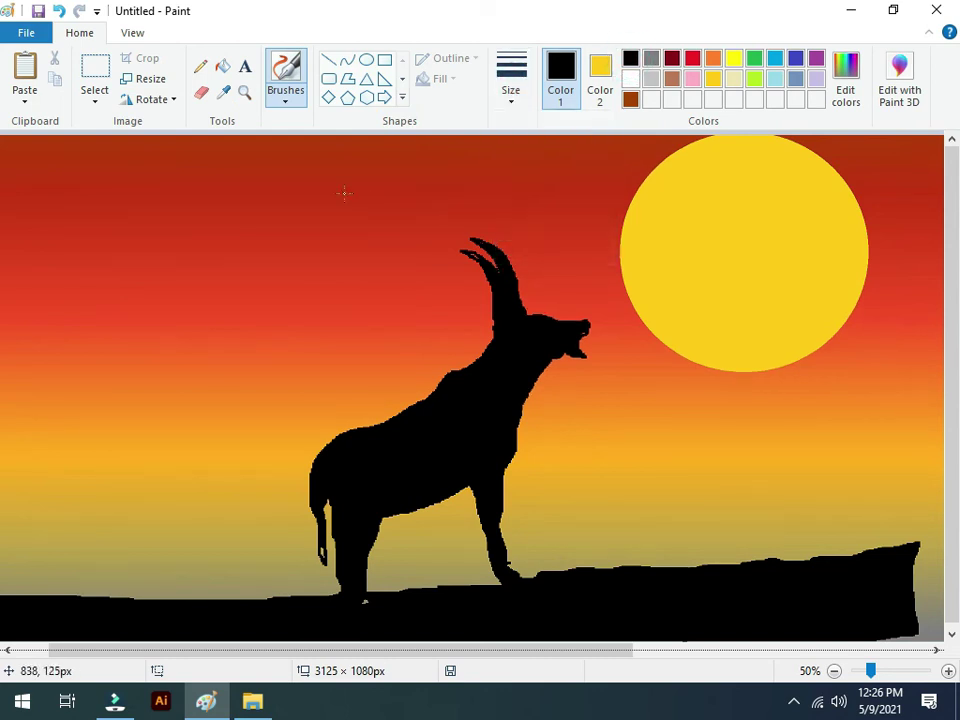
left_click_drag(343, 179, 322, 193)
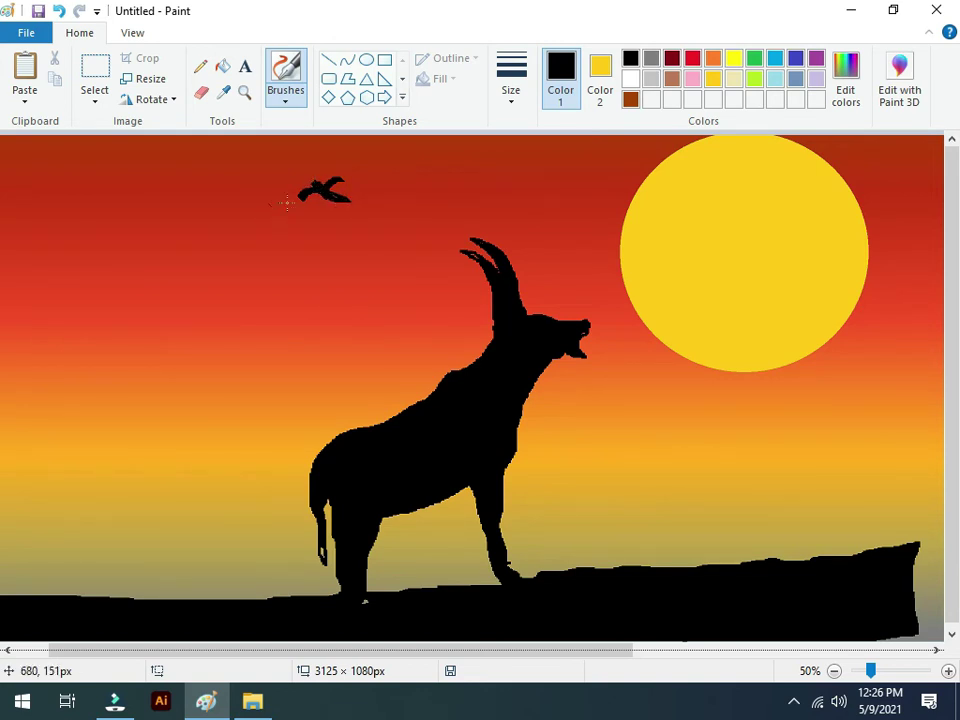
mouse_move(265, 183)
left_mouse_down()
mouse_move(257, 182)
mouse_move(273, 177)
left_mouse_up()
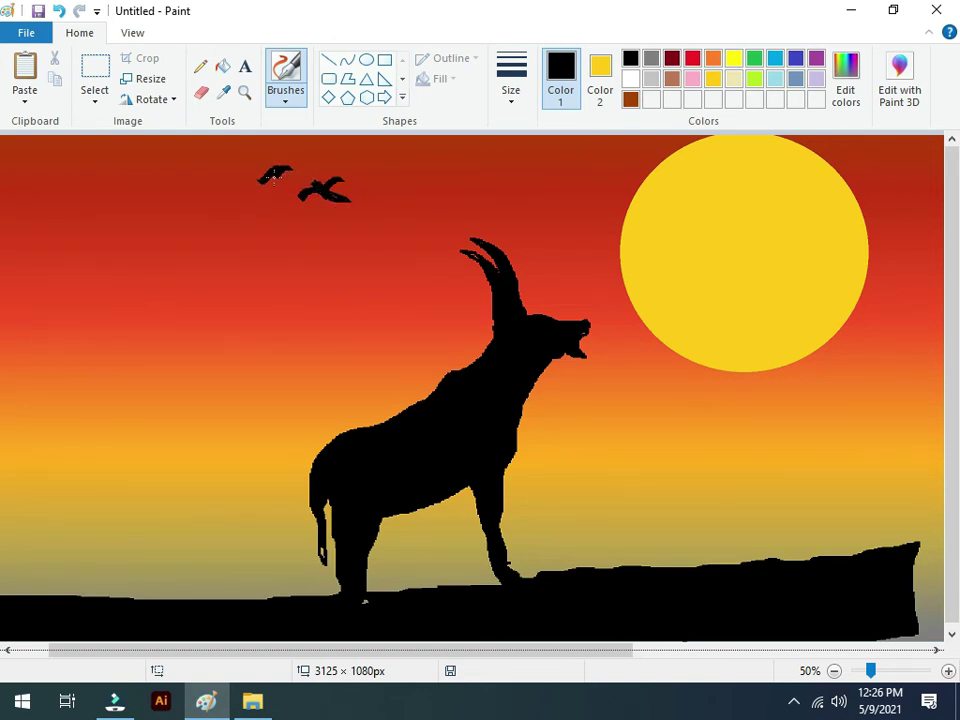
left_click_drag(251, 181, 265, 184)
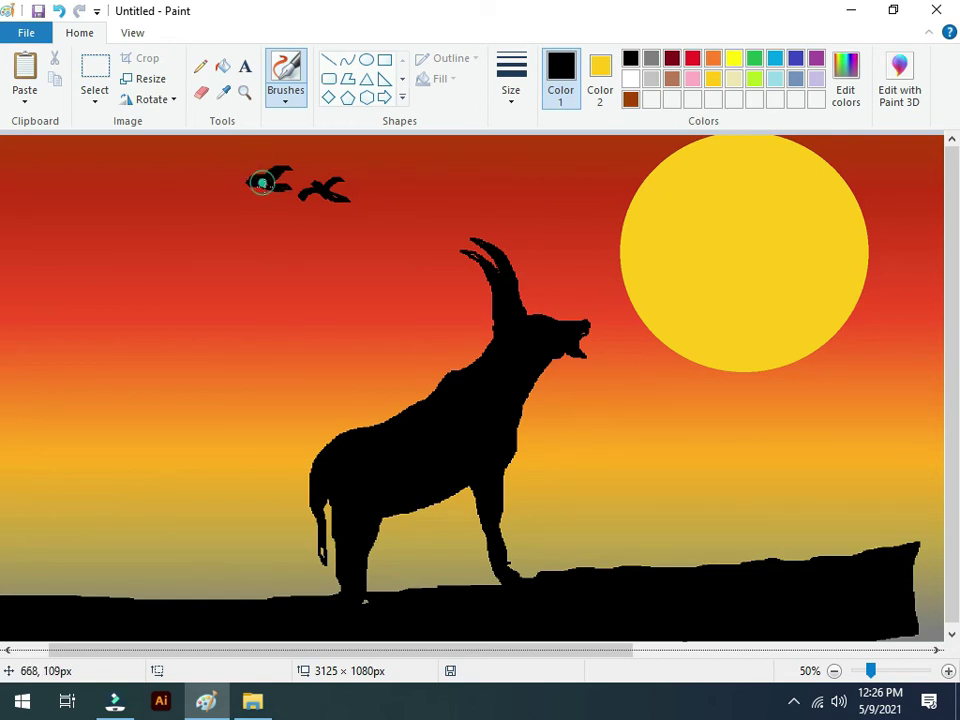
Add tails to the two birds and thicken their bodies in black with the regular brush
left_click(284, 97)
left_click(285, 129)
left_click_drag(330, 195, 365, 203)
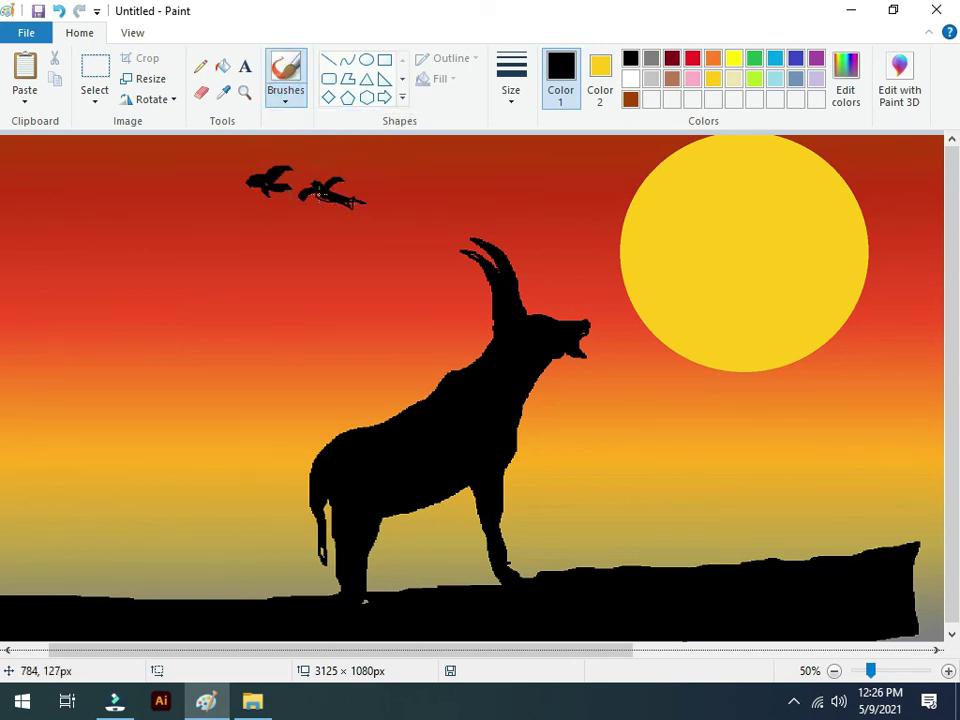
mouse_move(243, 187)
left_mouse_down()
mouse_move(316, 176)
mouse_move(283, 187)
left_mouse_up()
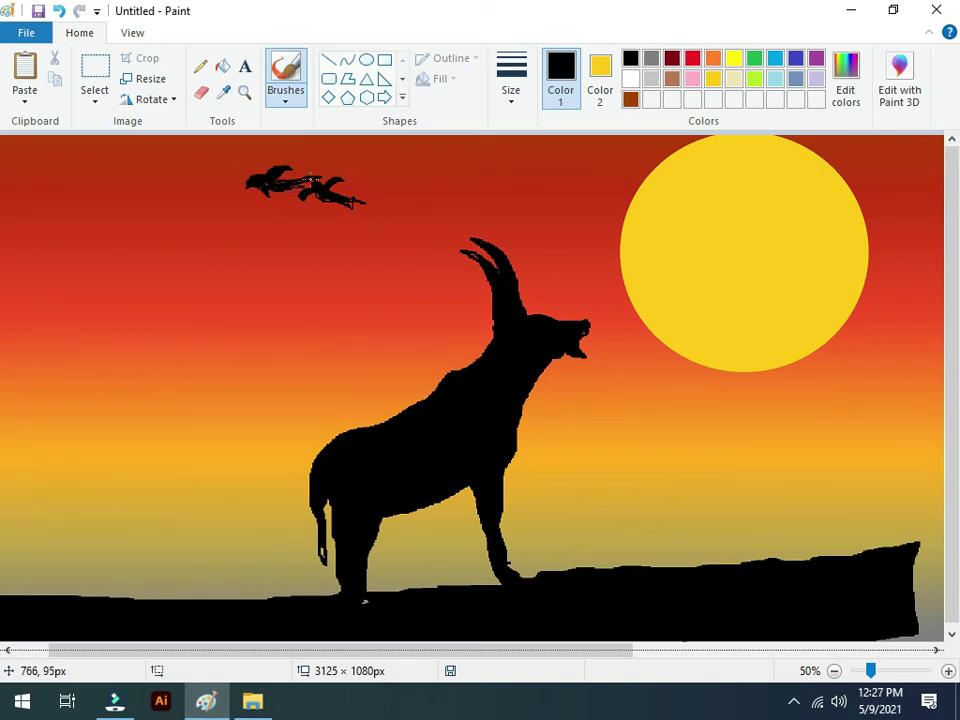
left_click(510, 100)
left_click(512, 199)
left_click_drag(350, 203, 292, 185)
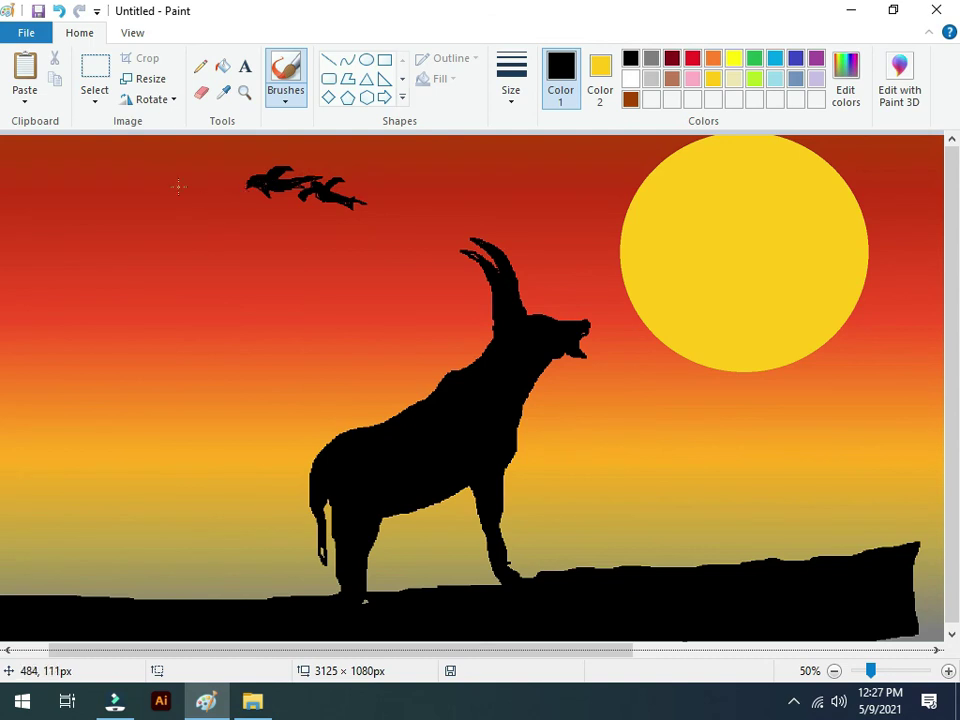
Outline a third black bird above and ahead of the first two and fill its body and wing with the calligraphy brush
left_click(371, 165)
mouse_move(371, 165)
left_mouse_down()
mouse_move(431, 180)
mouse_move(423, 167)
mouse_move(394, 167)
mouse_move(421, 147)
mouse_move(390, 151)
left_mouse_up()
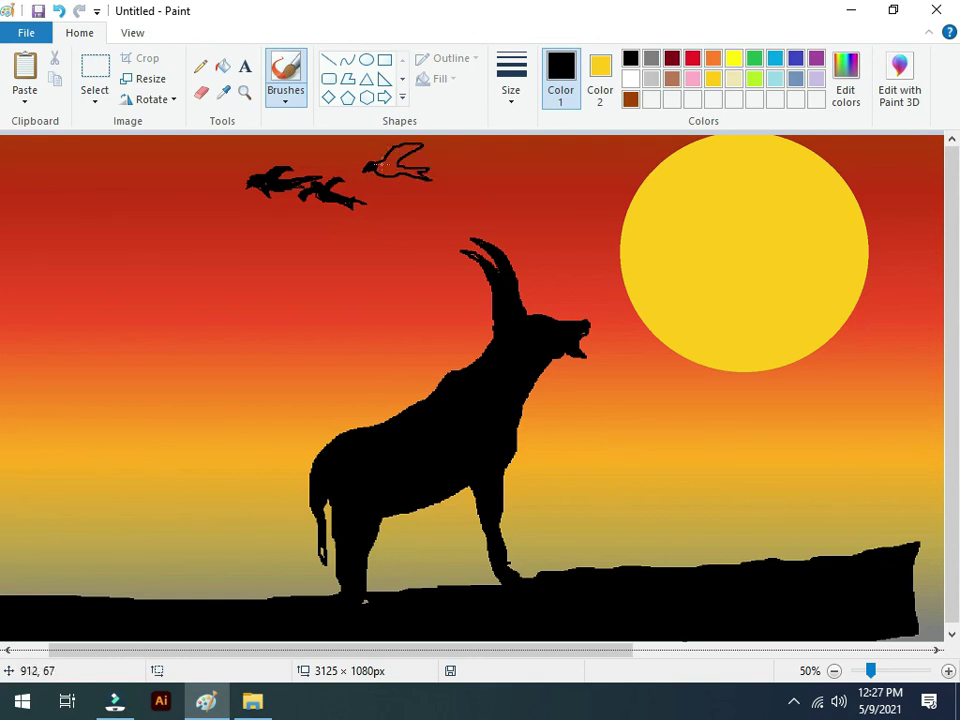
left_click(286, 100)
left_click(360, 131)
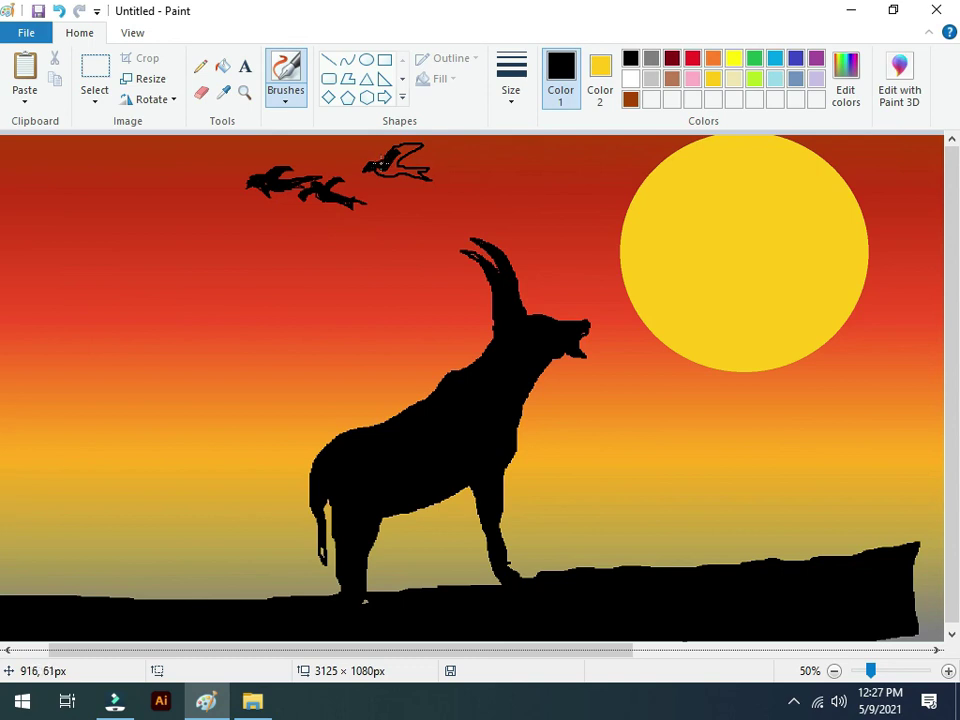
mouse_move(392, 172)
left_mouse_down()
mouse_move(374, 170)
mouse_move(415, 147)
left_mouse_up()
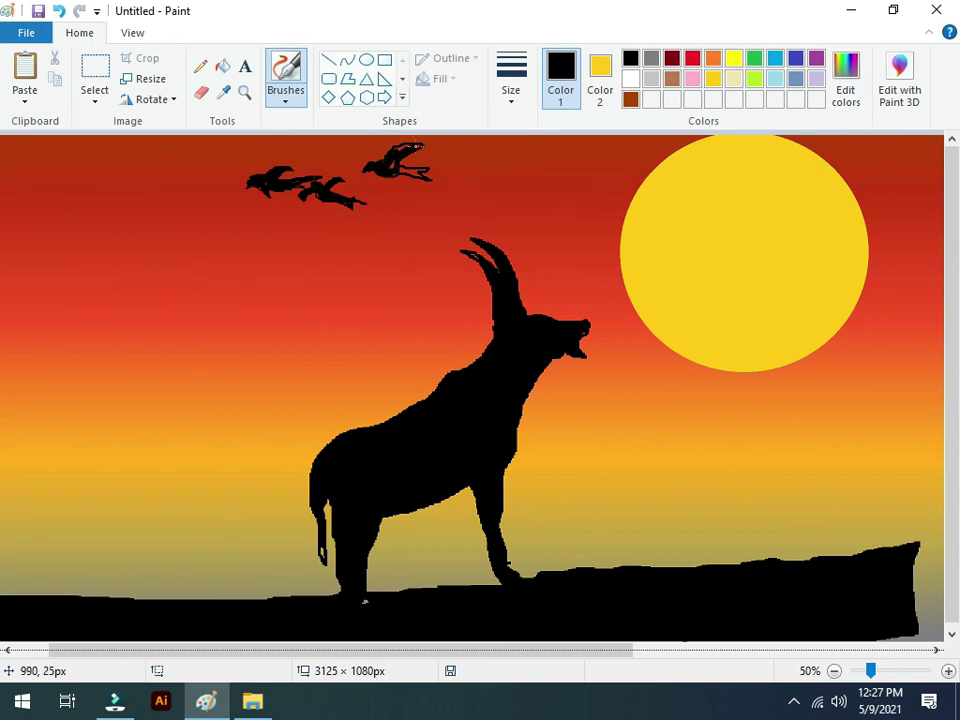